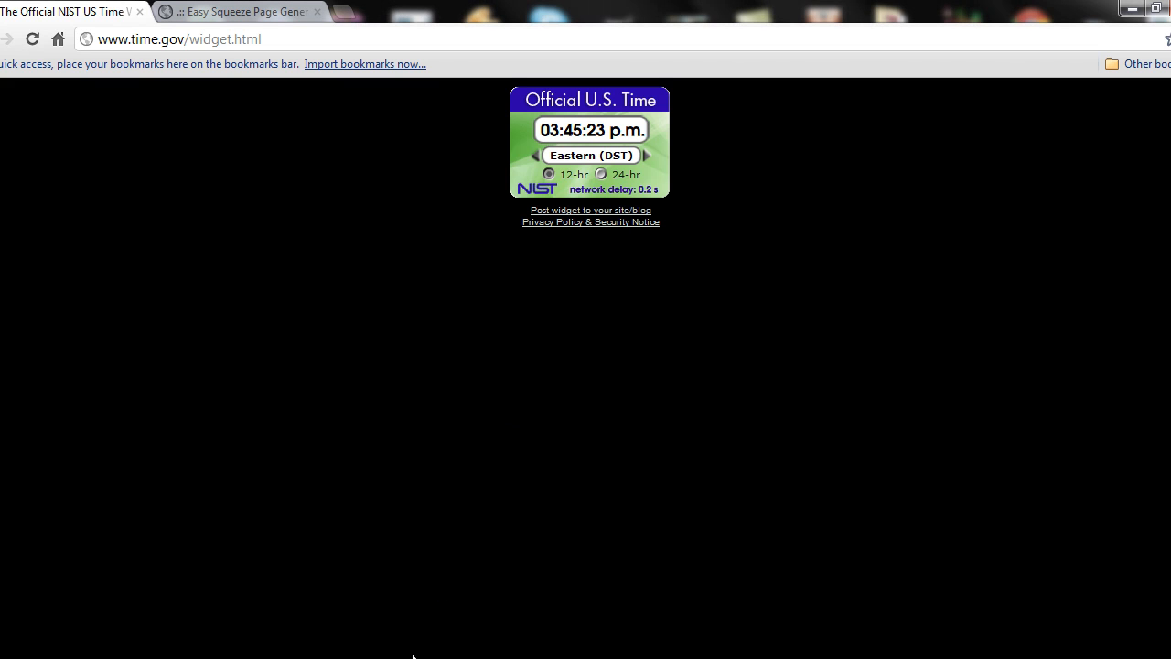
- Look over the prepared layered-style squeeze page text in Notepad and return to the Chrome window
mouse_move(413, 654)
left_click(403, 539)
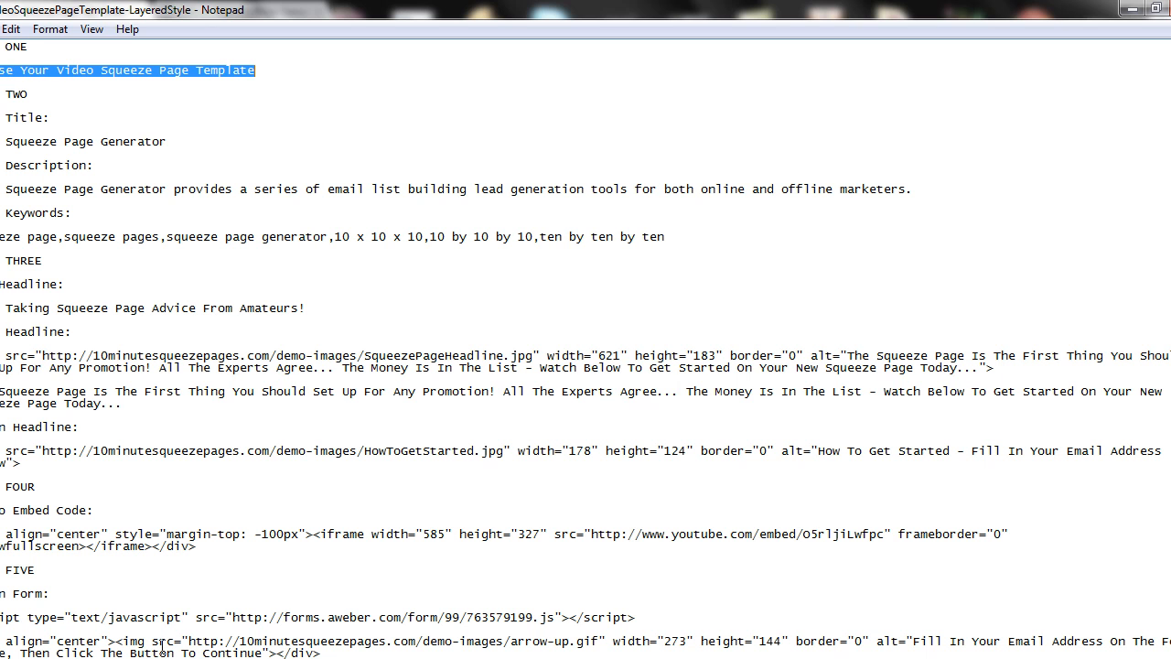
left_click(251, 568)
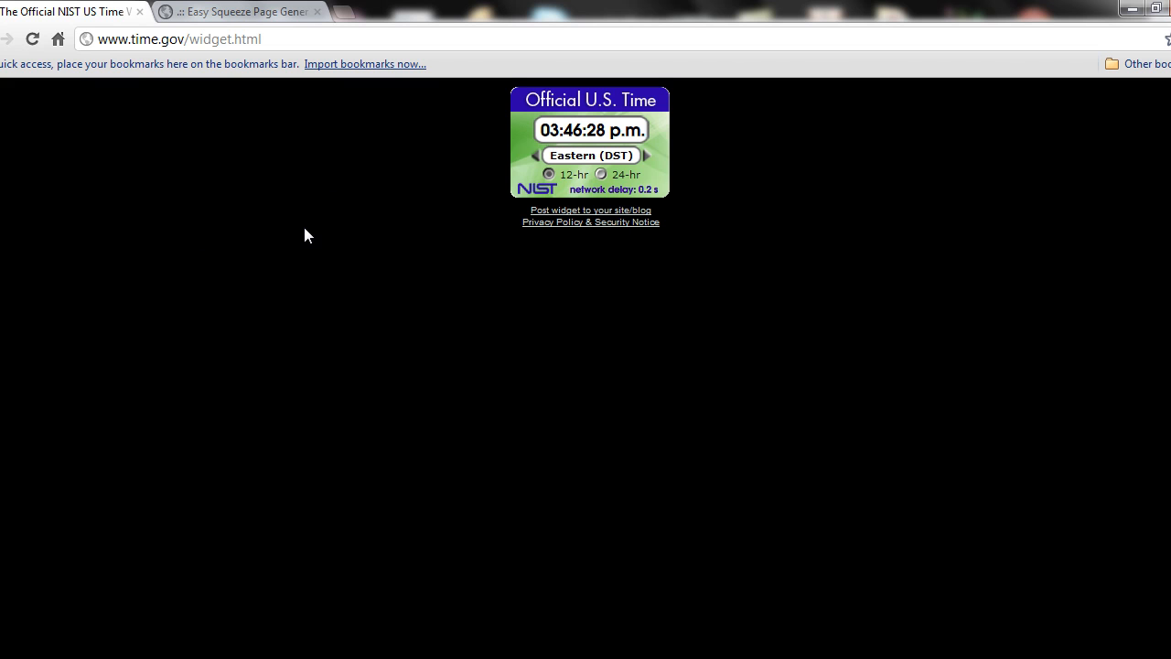
- Open the Video Squeeze Pages generator from the Easy Squeeze Page Generator members page in a new tab and switch to it
left_click(241, 13)
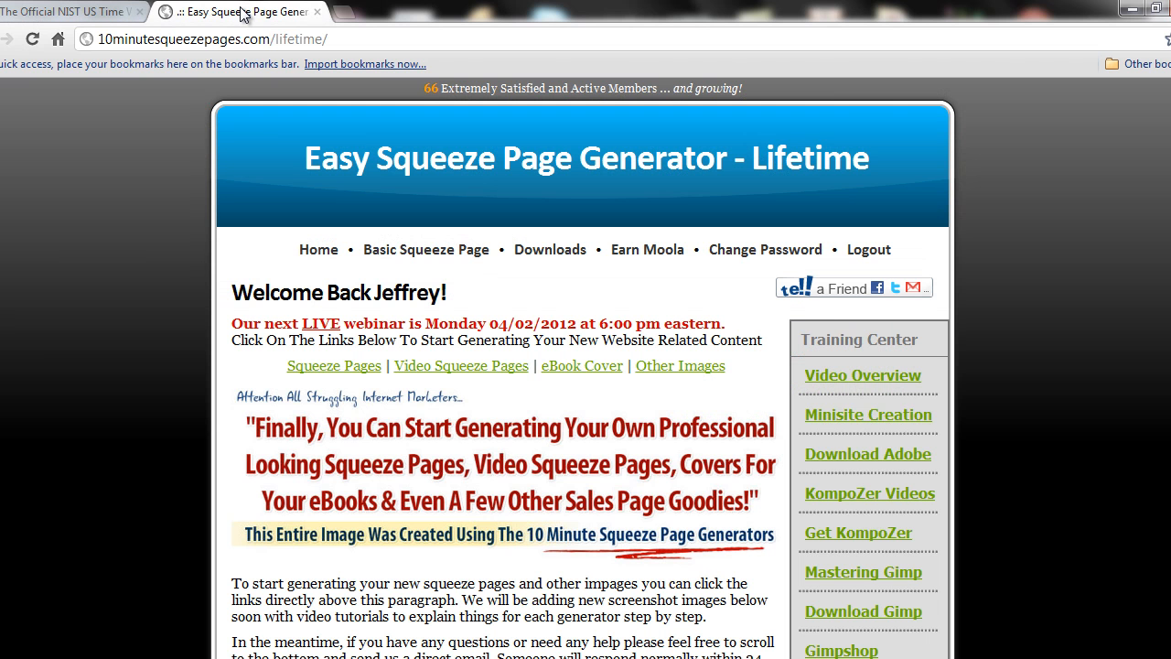
right_click(461, 370)
left_click(476, 387)
left_click(416, 12)
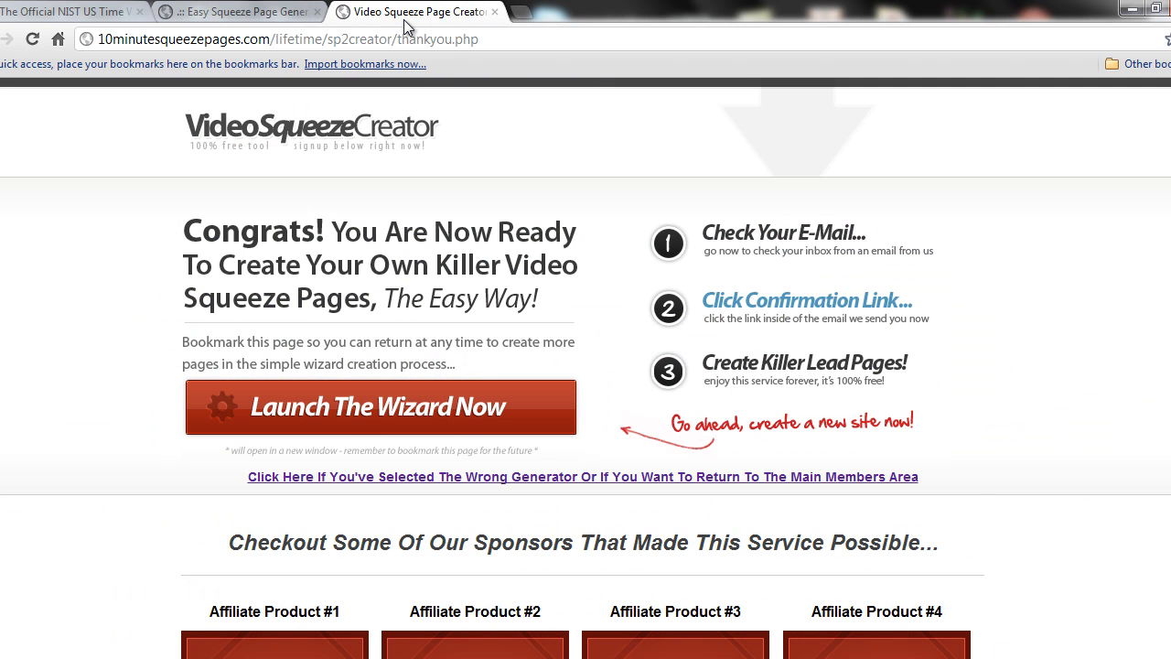
- Launch the video squeeze page wizard in a maximized window and proceed with the Layered Style template
left_click(473, 431)
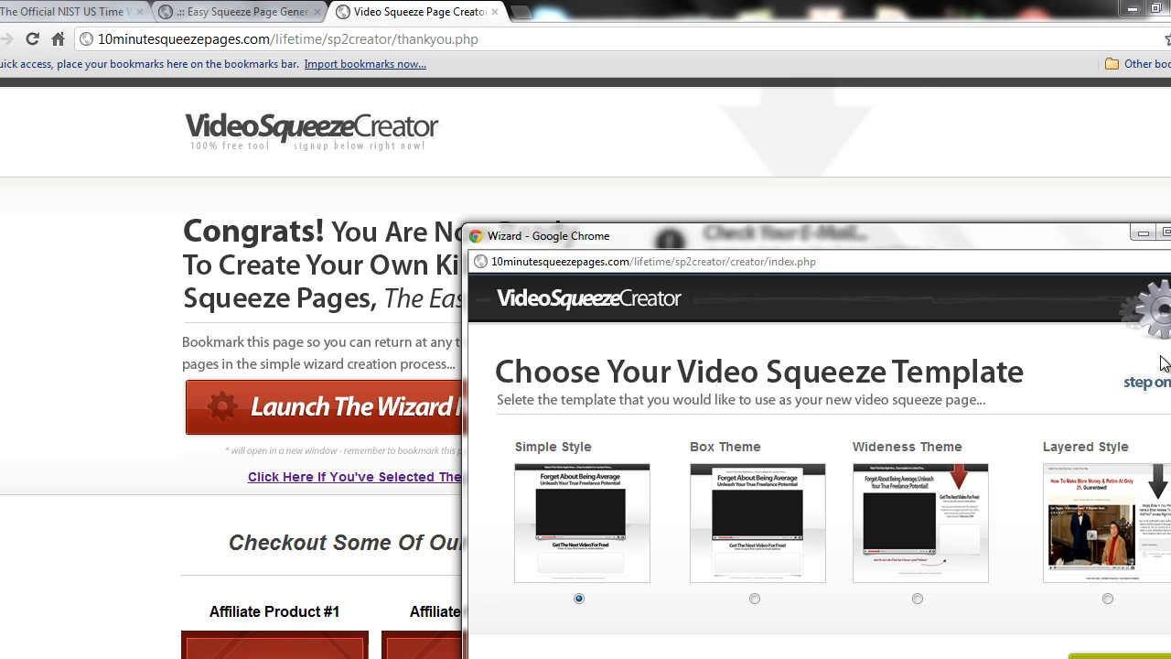
left_click(1165, 235)
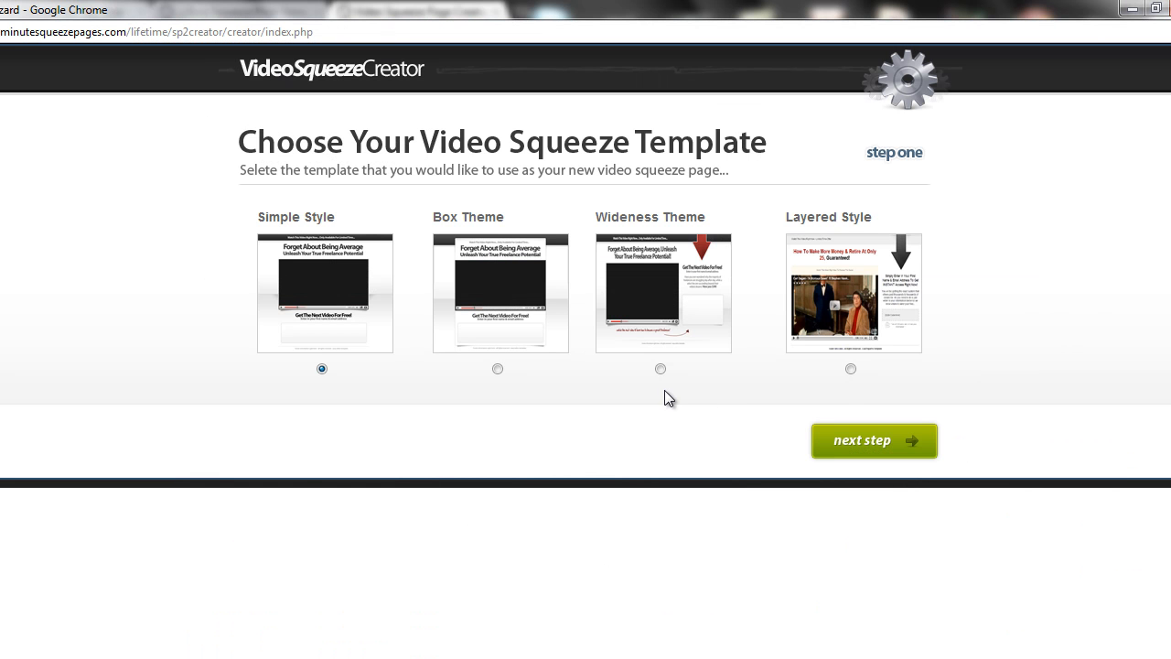
left_click(850, 368)
left_click(874, 450)
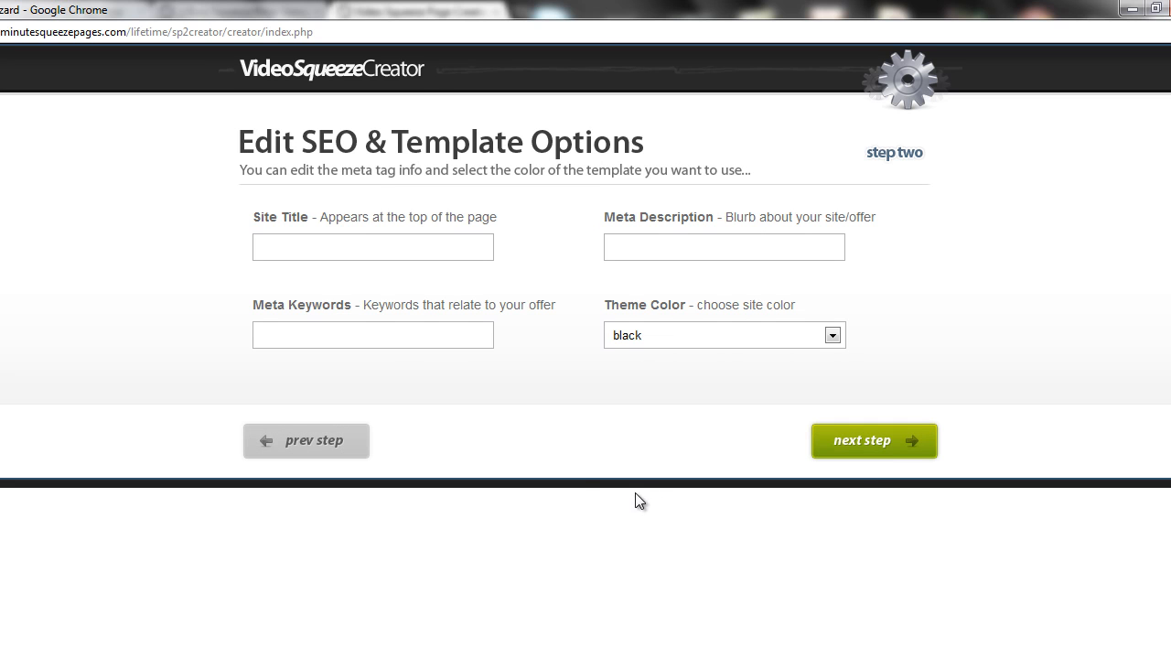
- Fill in the site title with "Easy Squeeze Page Generator", copied from the Notepad notes
left_click(375, 243)
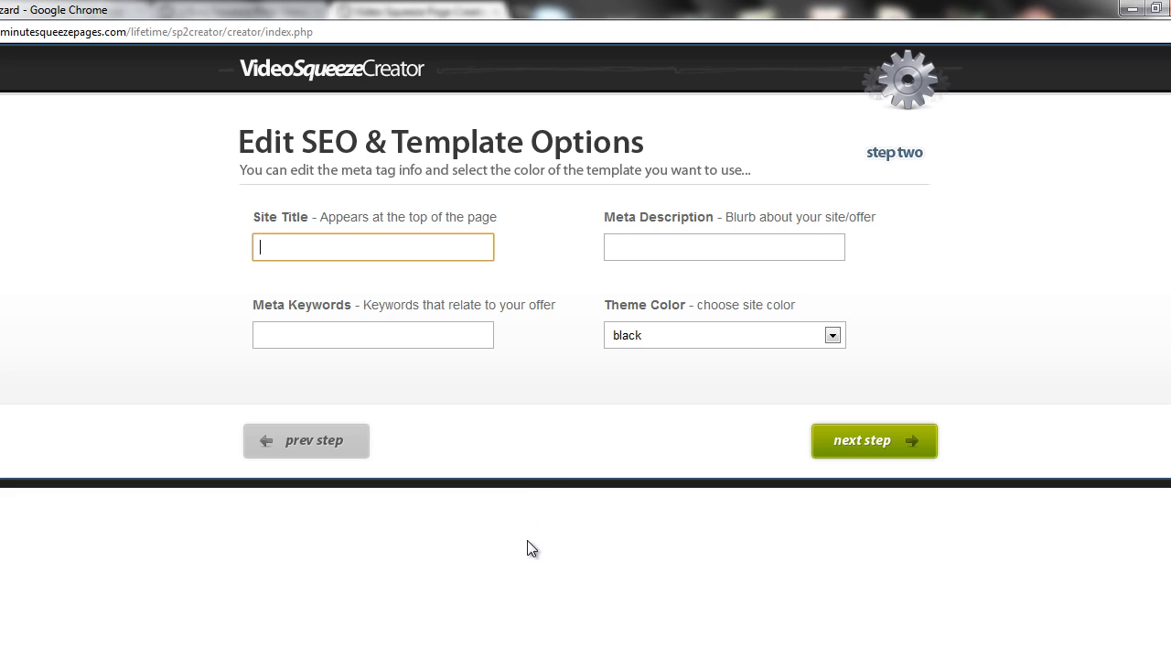
key("alt+Tab")
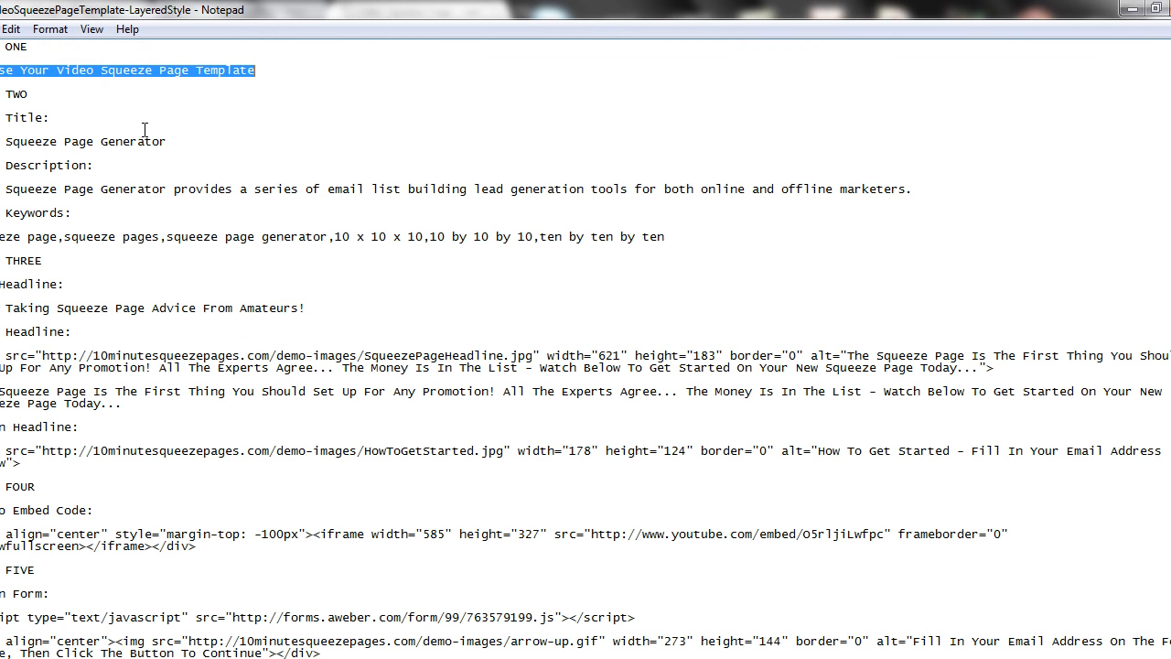
left_click_drag(166, 142, 5, 142)
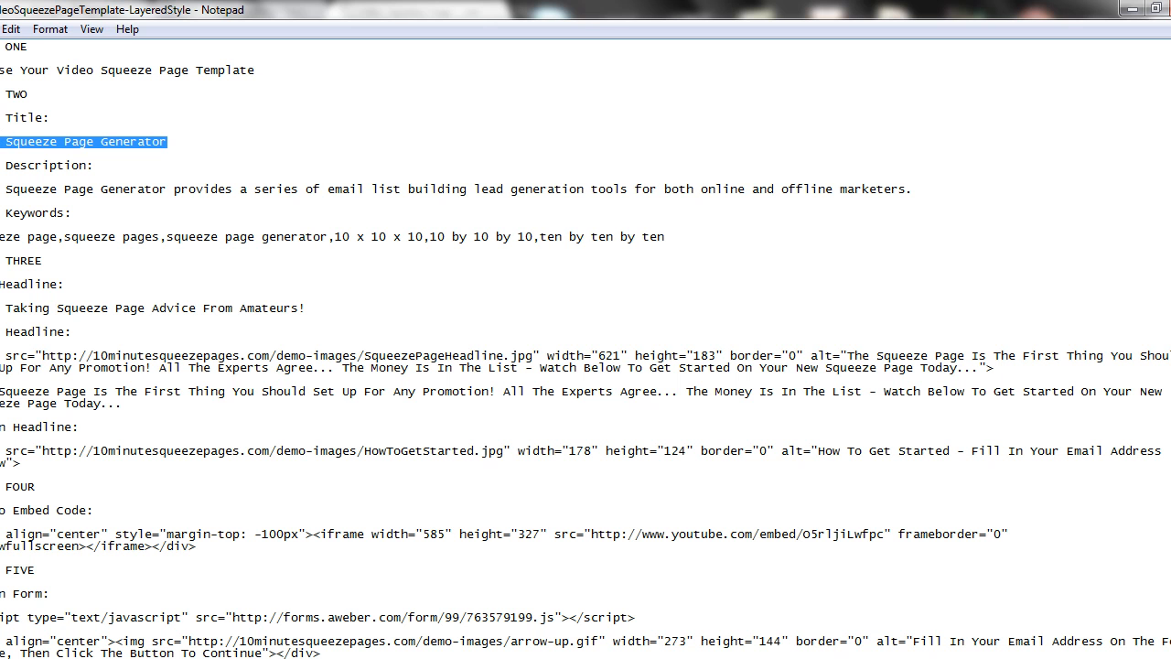
left_click(187, 658)
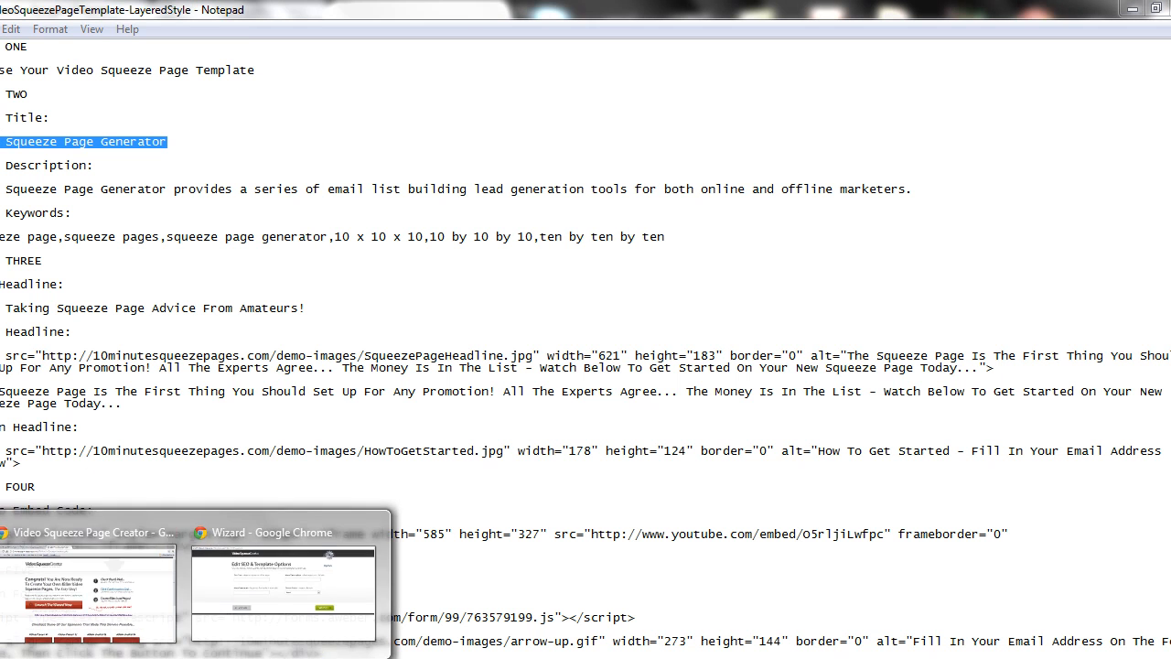
left_click(255, 564)
type("Easy Squeeze Page Generator")
- Fill in the meta description with the sentence from the Notepad notes beginning "Easy Squeeze Page Generator provides a series of email list building"
left_click(627, 236)
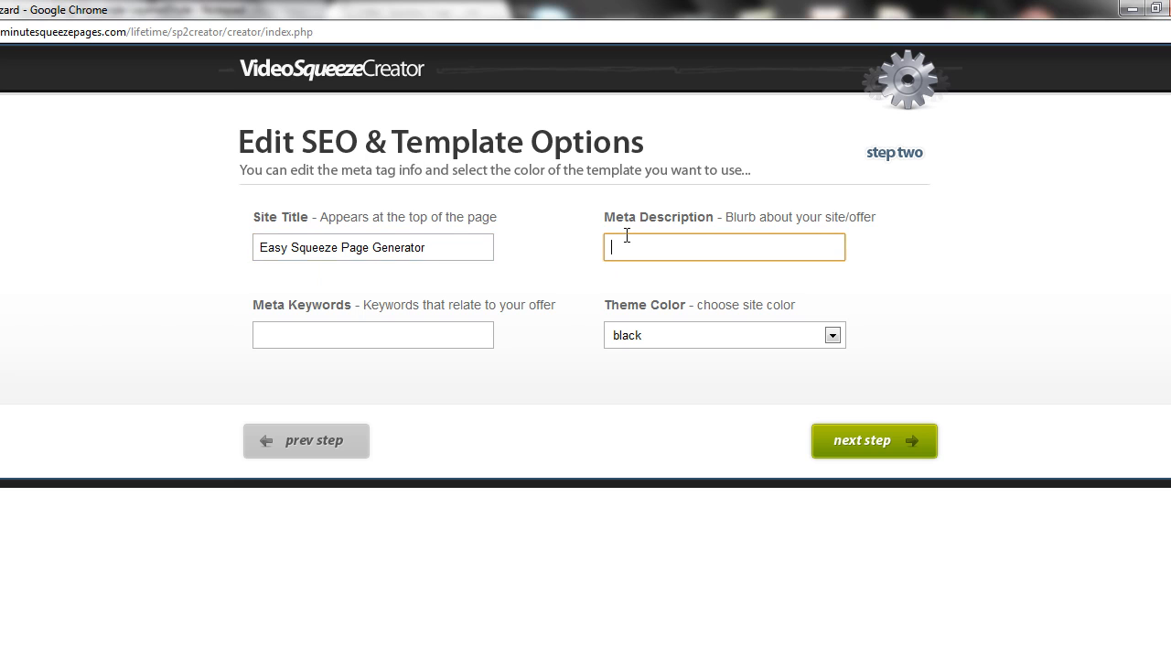
left_click(403, 658)
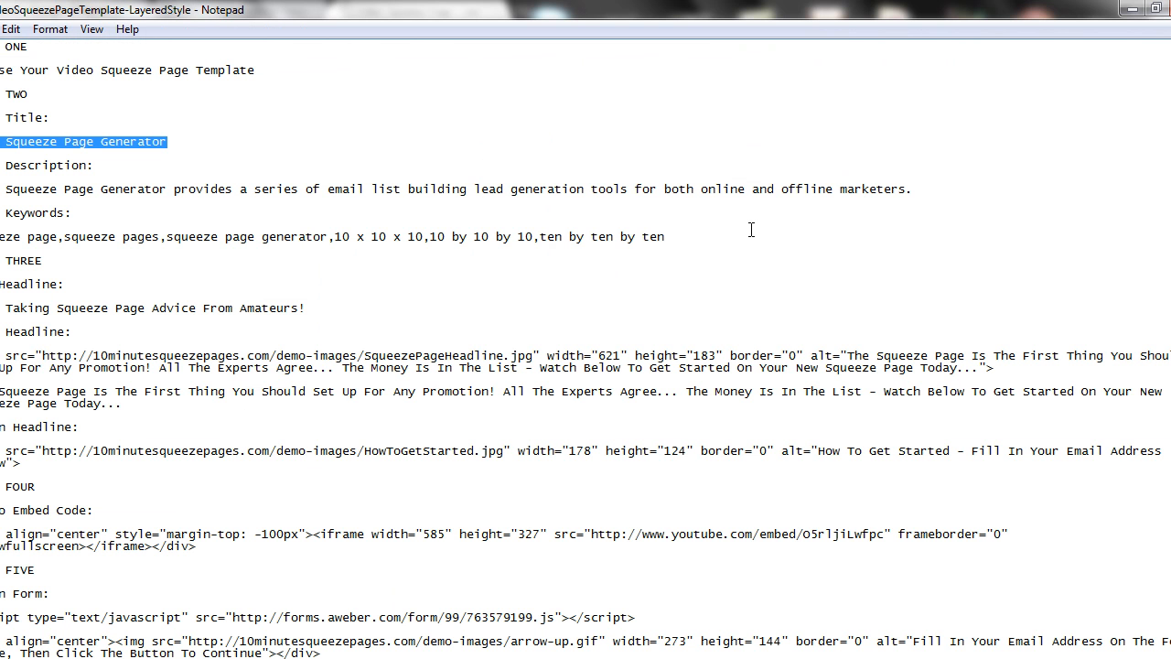
left_click_drag(915, 190, 0, 188)
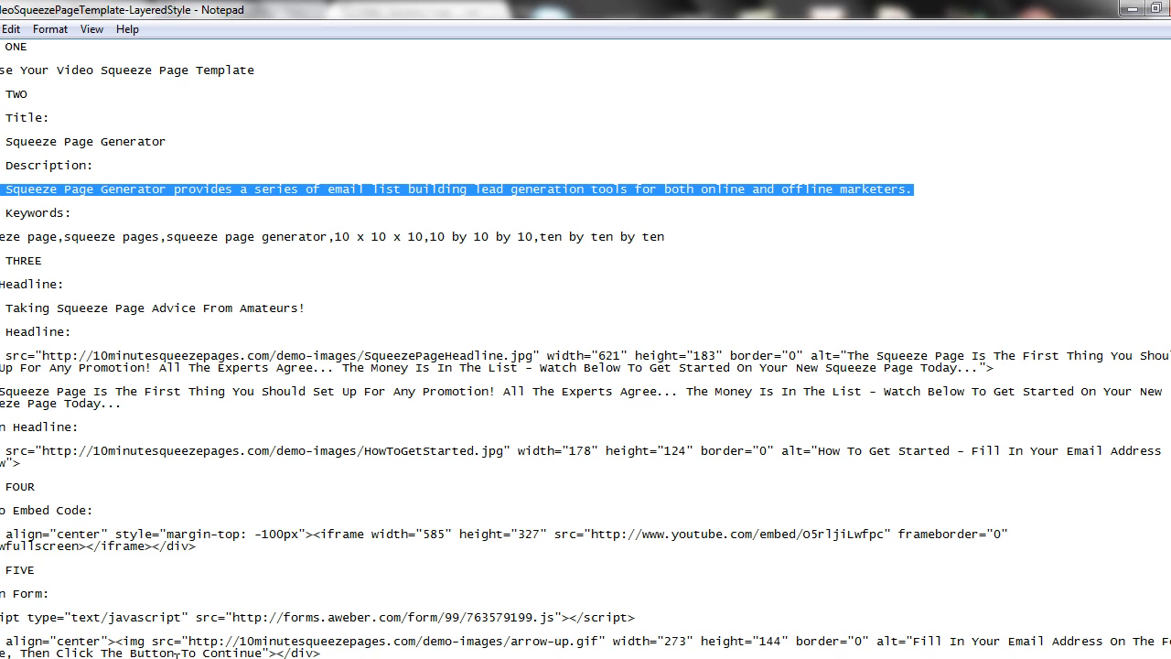
left_click(296, 595)
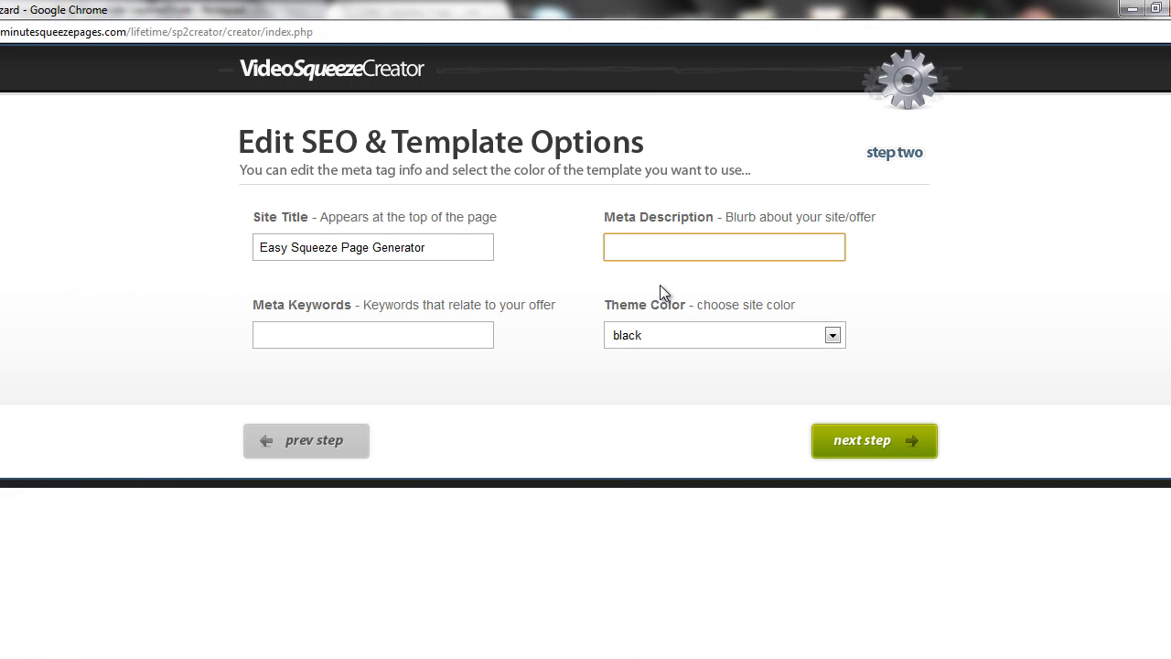
type("Easy Squeeze Page Generator provides a series of email list building lead generation tools for both online and offline marketers.")
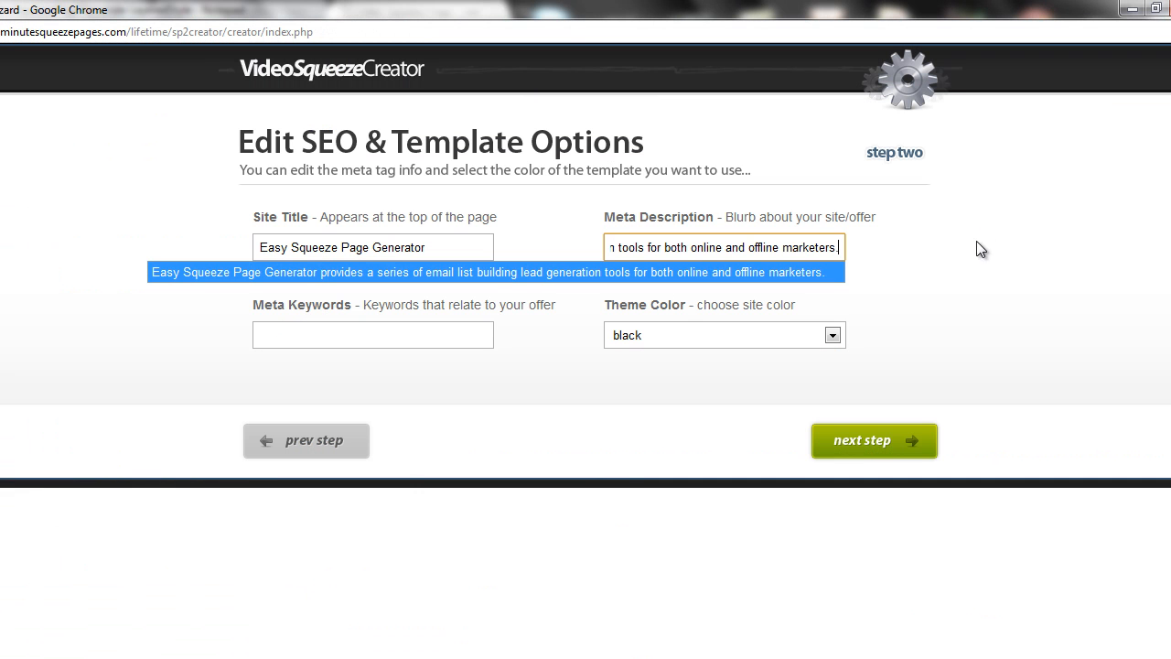
left_click(972, 272)
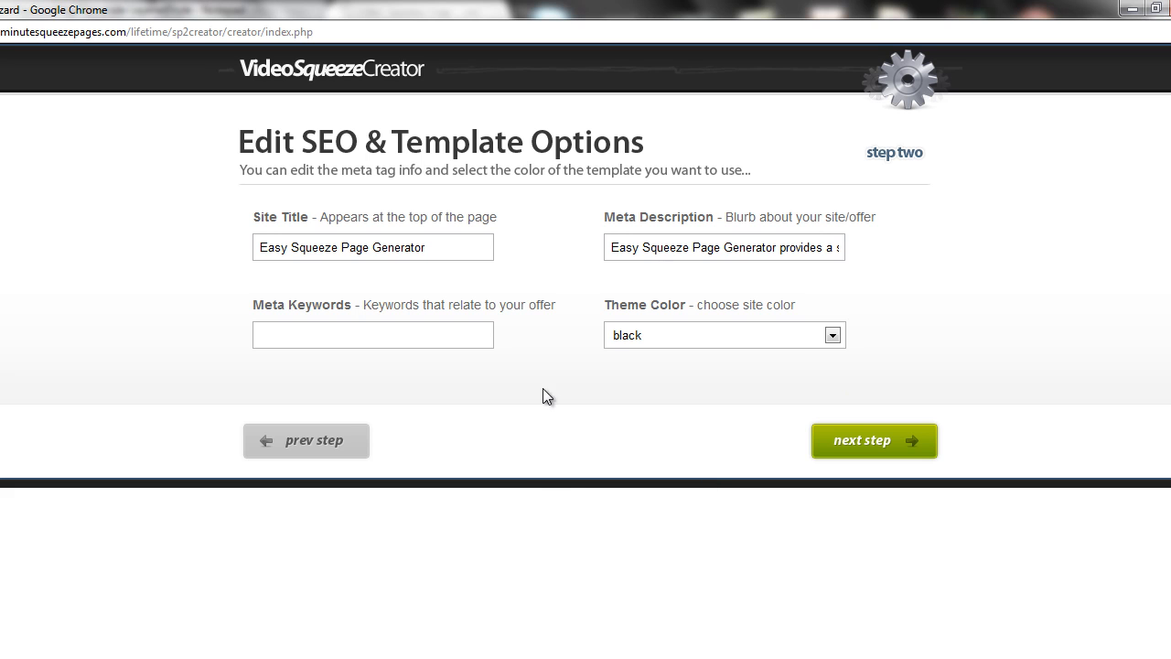
left_click_drag(643, 249, 779, 249)
left_click(557, 278)
- Set the meta keywords to "squeeze page,squeeze pages,squeeze page generator,10 x 10 x 10,10 by 10 by 10,ten by ten by ten" from the Notepad notes
left_click(437, 335)
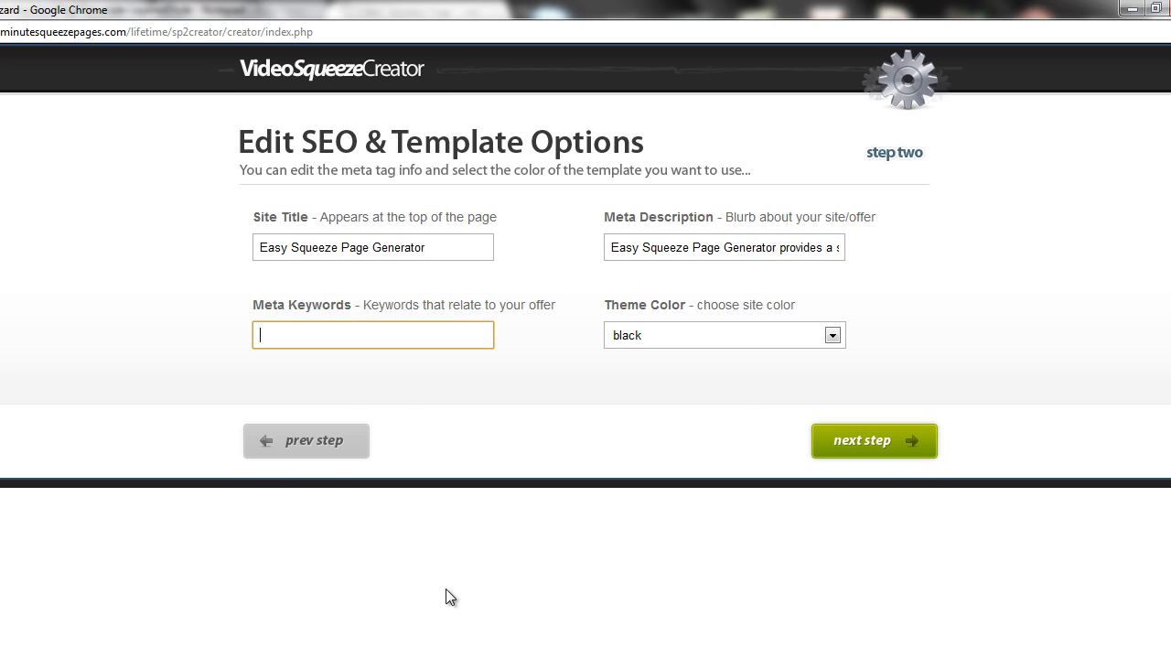
key("alt+Tab")
left_click_drag(668, 237, 1, 236)
key("alt+Tab")
left_click(357, 334)
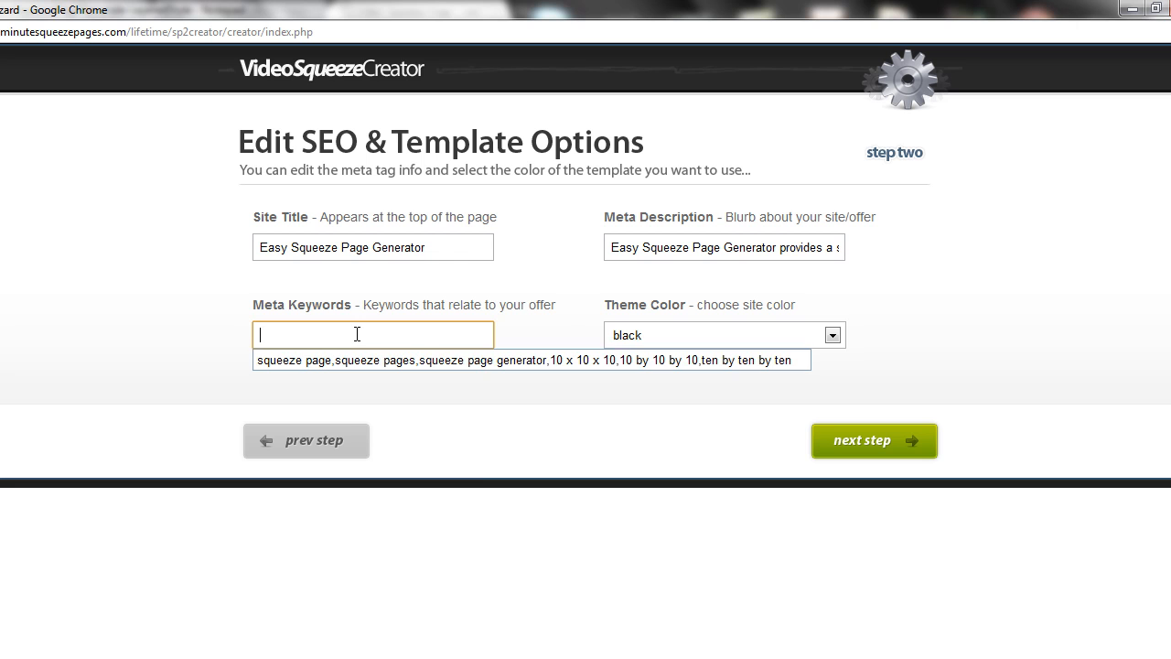
type("squeeze page,squeeze pages,squeeze page generator,10 x 10 x 10,10 by 10 by 10,ten by ten by ten")
key("Tab")
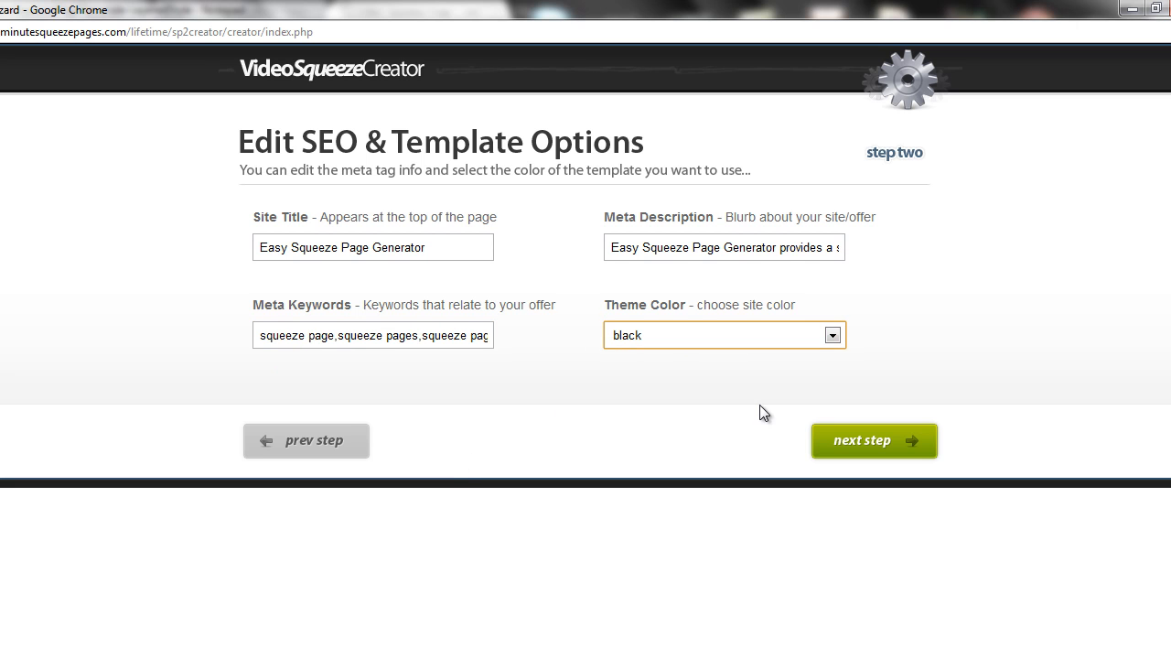
- Set the theme color to red and advance to the headline and sales copy options
left_click(833, 336)
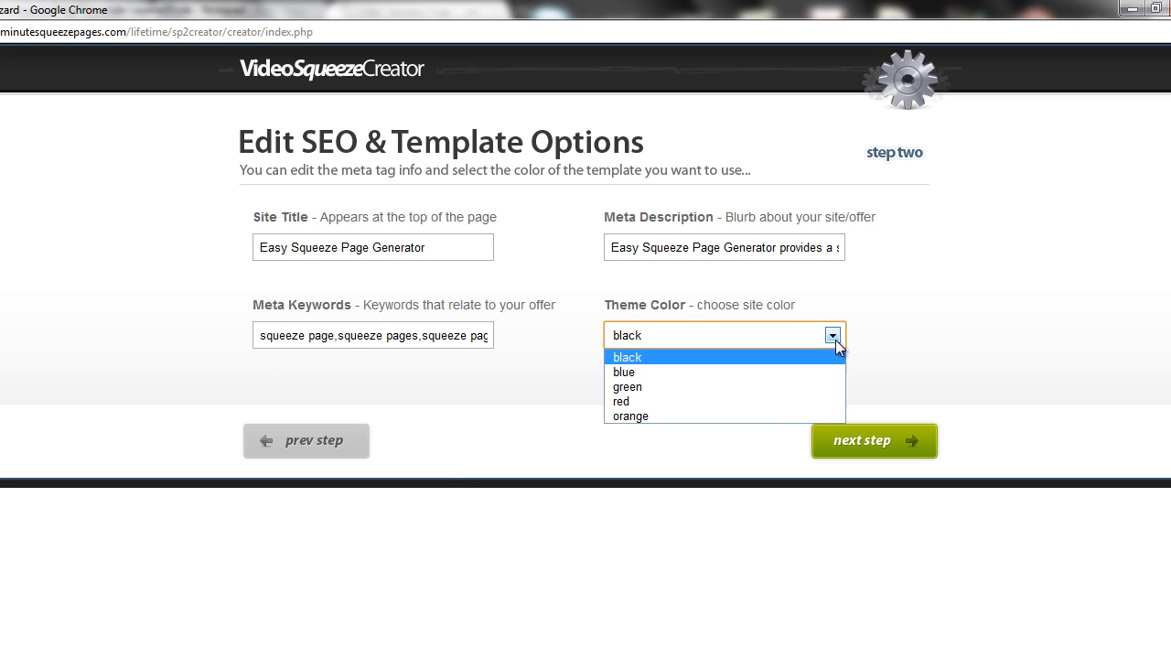
left_click(751, 398)
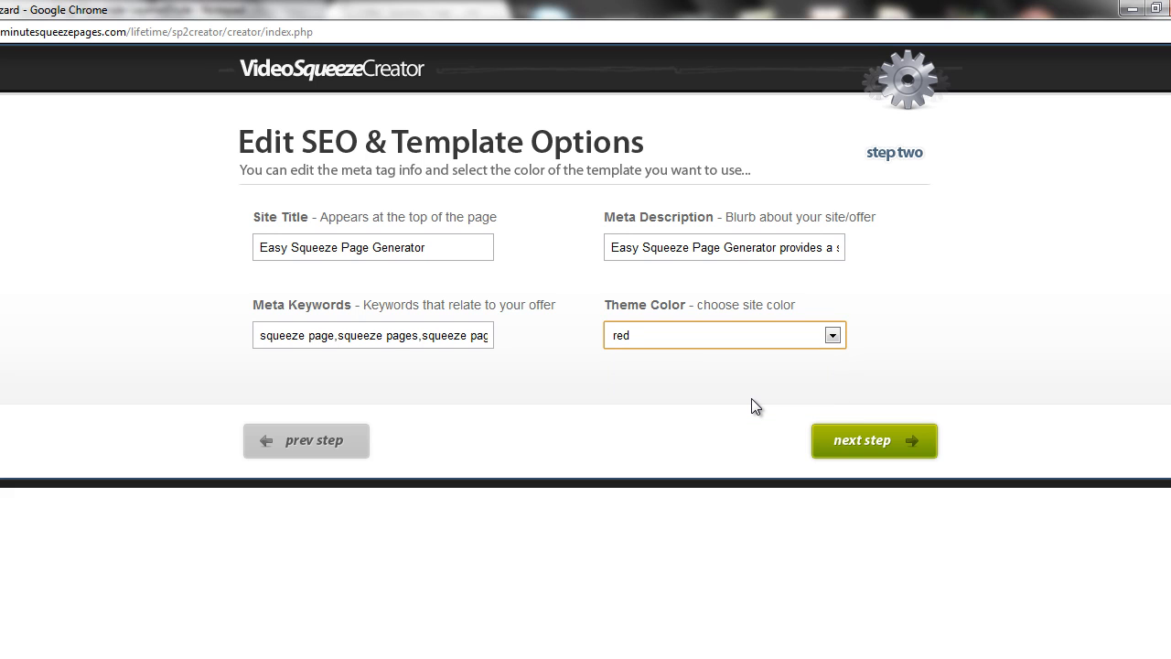
left_click(843, 444)
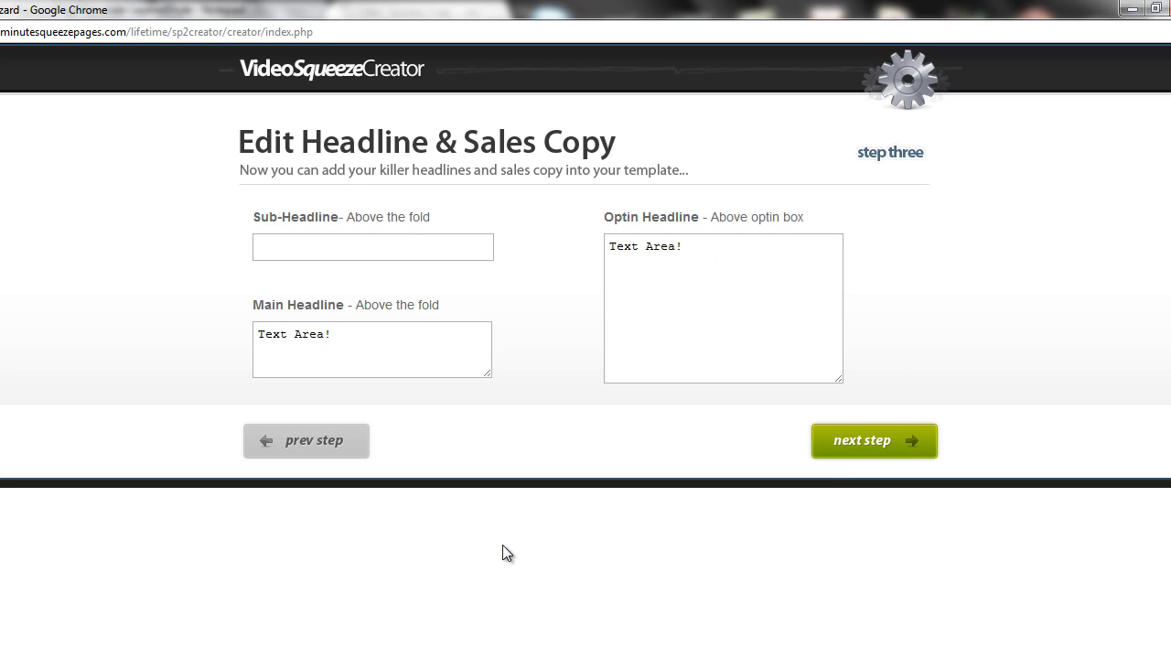
- Fill in the sub-headline with "Stop Taking Squeeze Page Advice From Amateurs!", copied from the Notepad notes
left_click(378, 247)
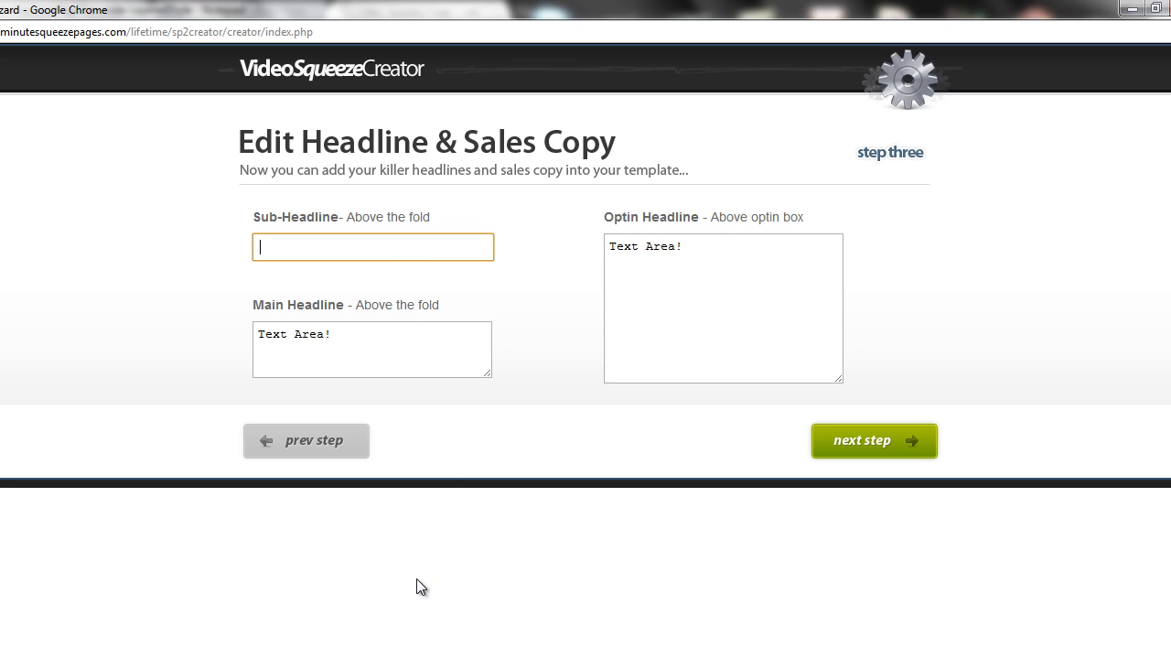
left_click(388, 586)
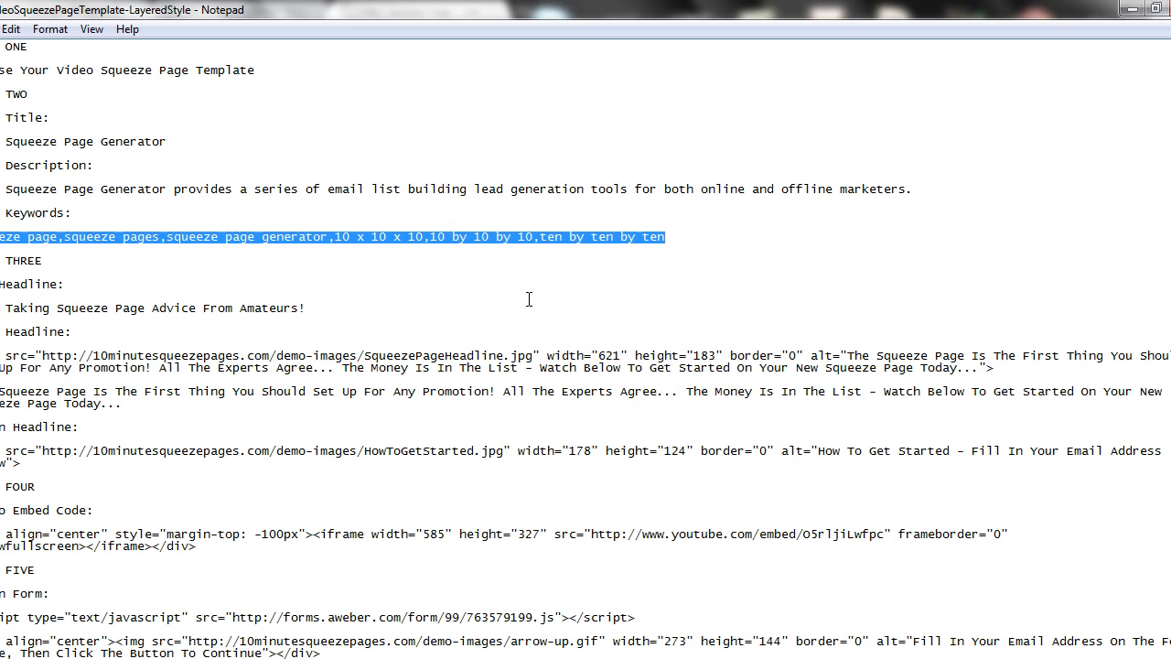
left_click_drag(307, 308, 2, 309)
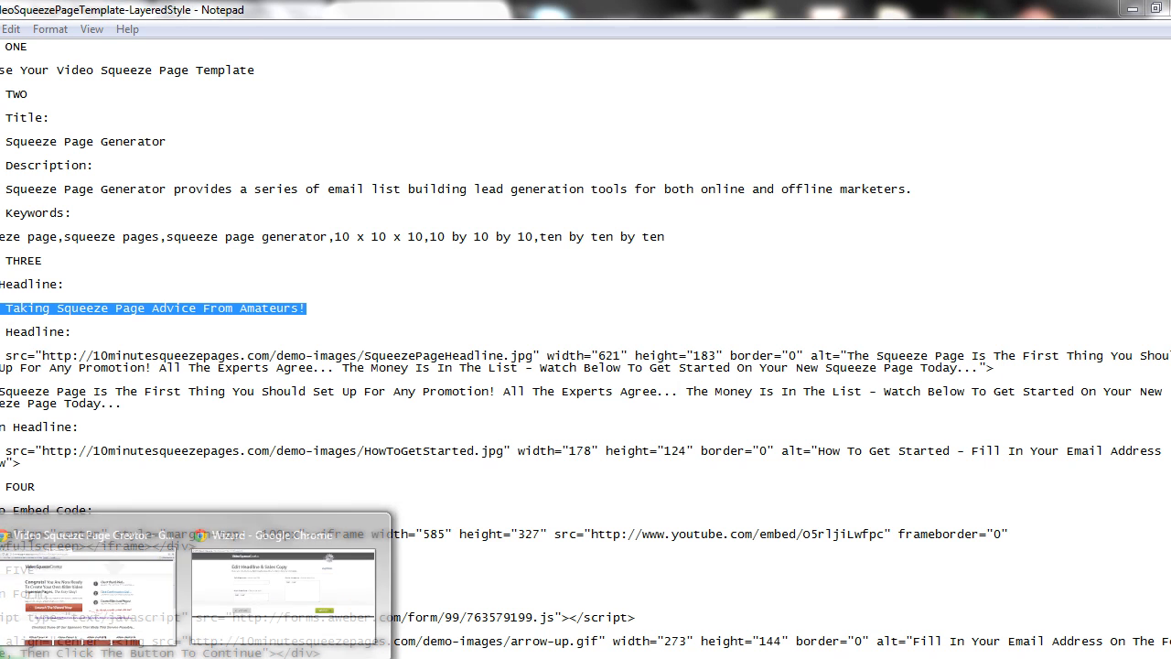
left_click(258, 590)
left_click(408, 245)
type("Stop Taking Squeeze Page Advice From Amateurs!")
left_click(128, 292)
- Replace the main headline's placeholder text with the SqueezePageHeadline.jpg image code from the Notepad notes
left_click_drag(334, 335, 238, 336)
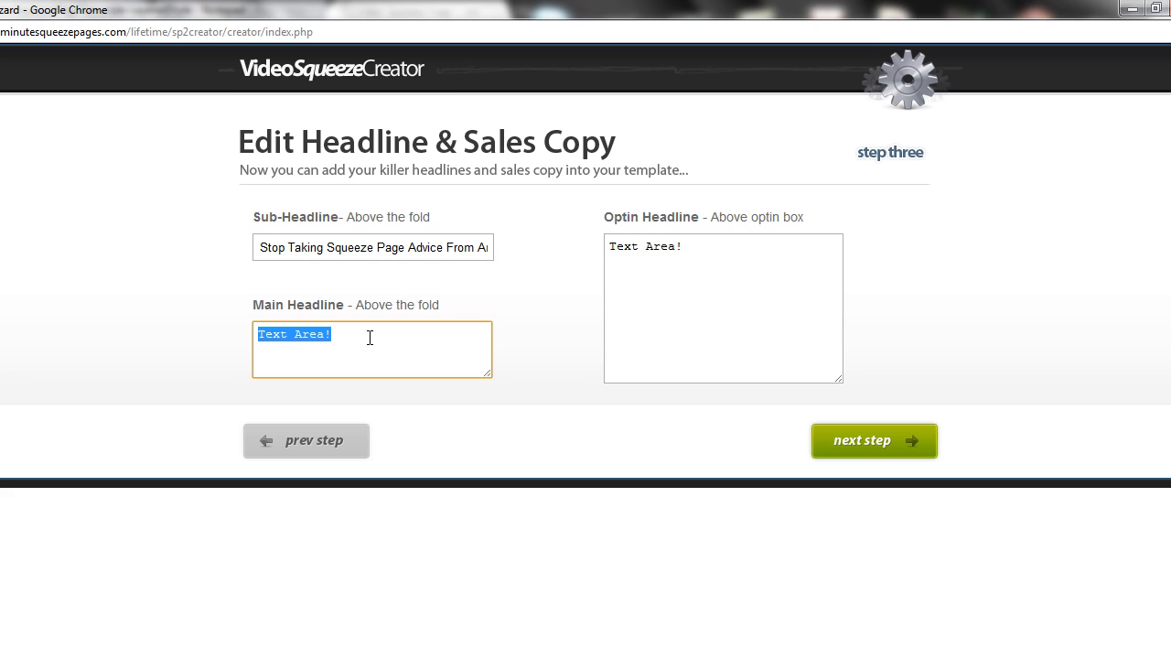
key("BackSpace")
key("alt+Tab")
left_click_drag(993, 367, 27, 348)
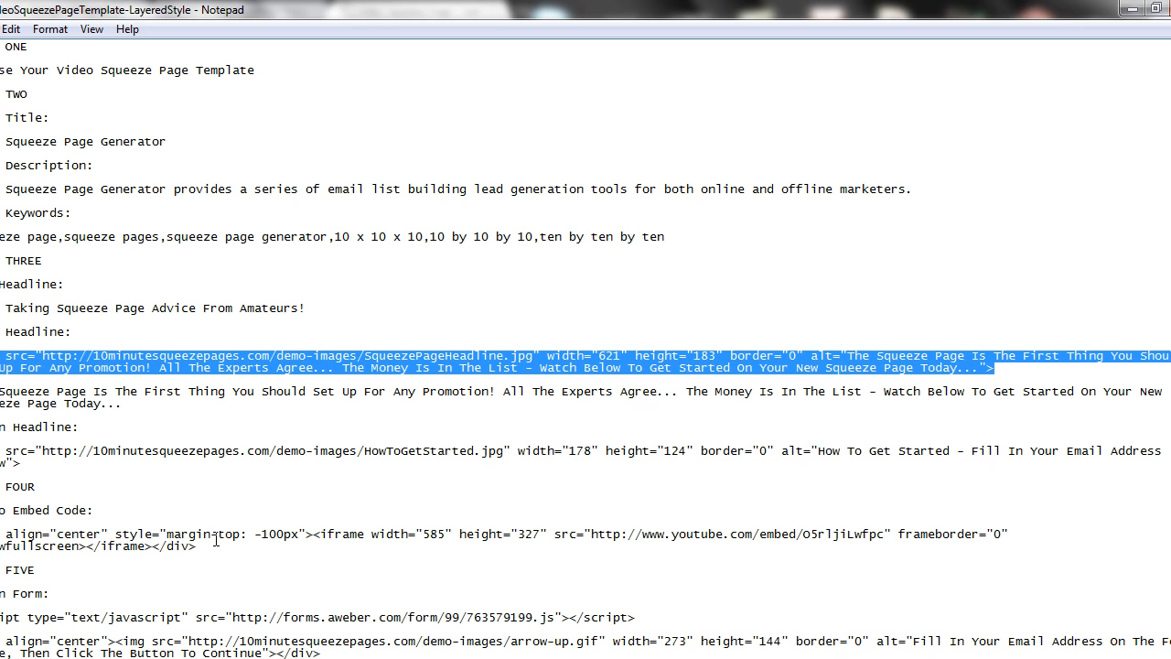
left_click(192, 658)
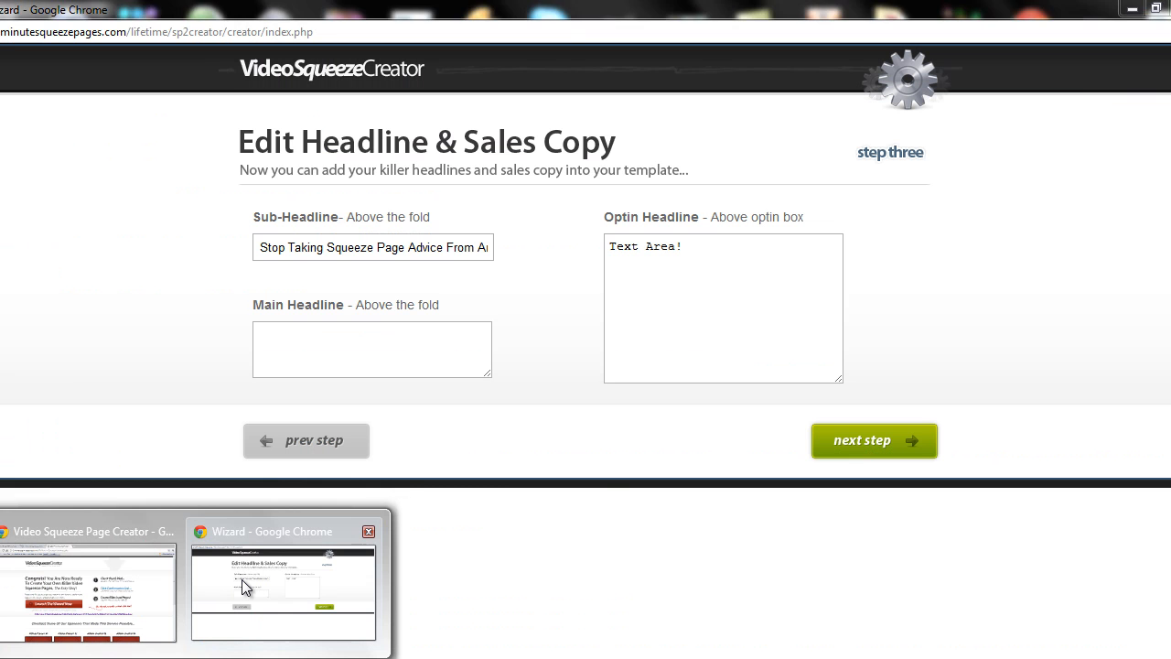
left_click(241, 579)
key("ctrl+v")
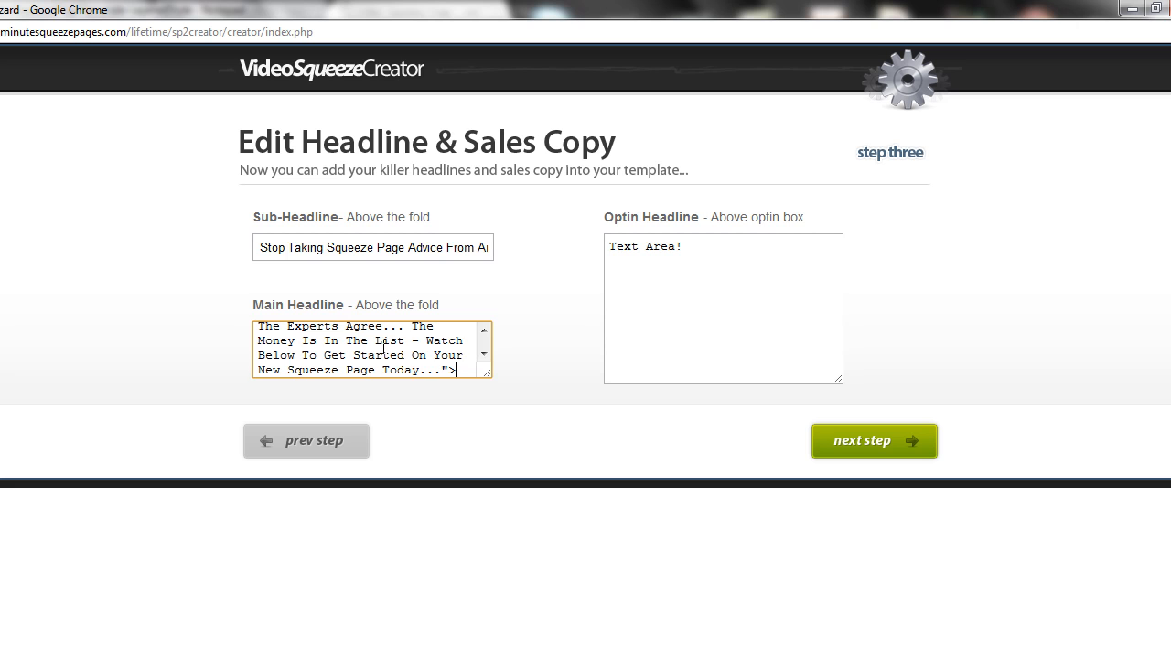
- Replace the optin headline's placeholder text with the SocialTwist Tell-a-Friend script from the optional addition in the Notepad notes
left_click_drag(691, 247, 606, 248)
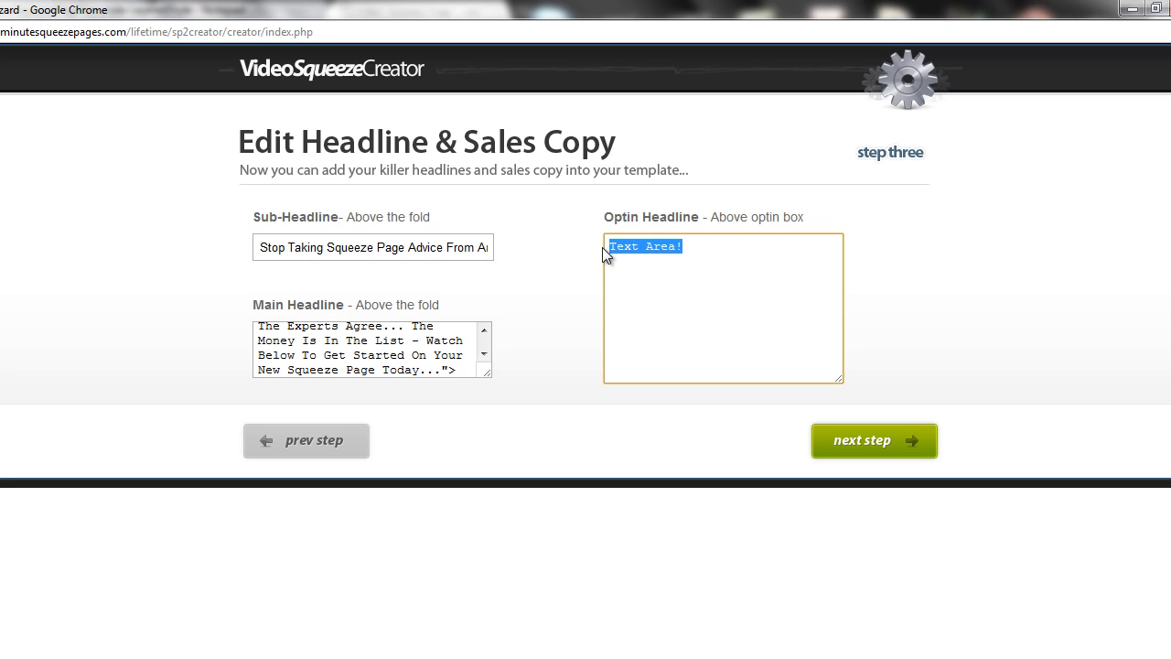
key("BackSpace")
key("alt+Tab")
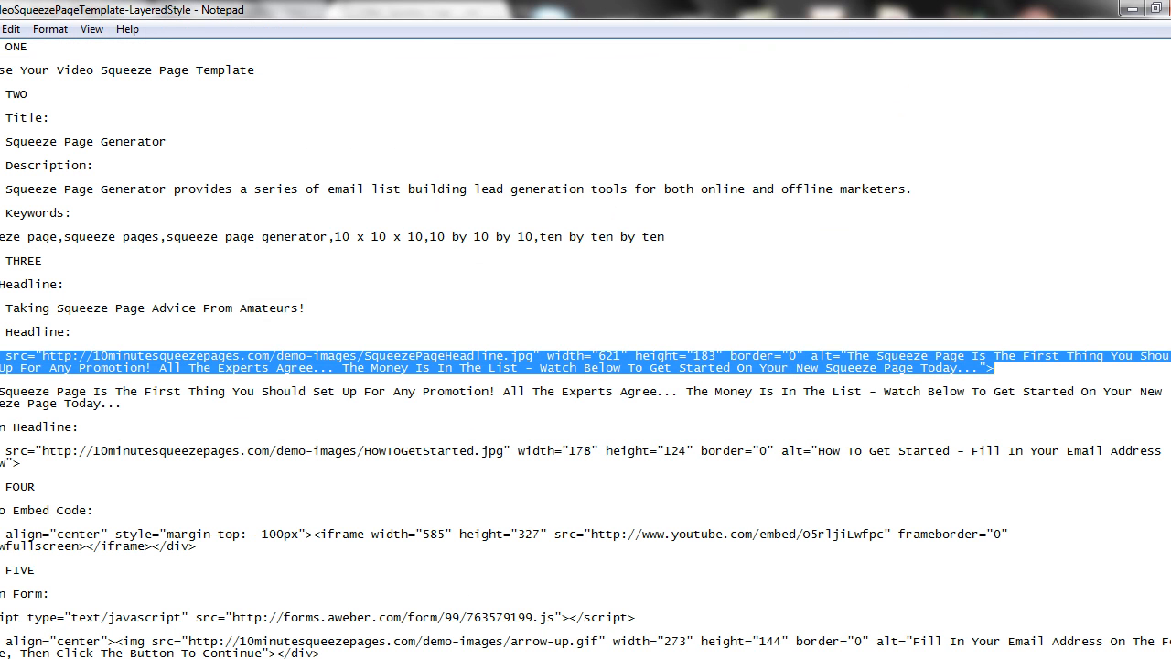
scroll(586, 348, "down", 4)
left_click_drag(978, 654, 2, 617)
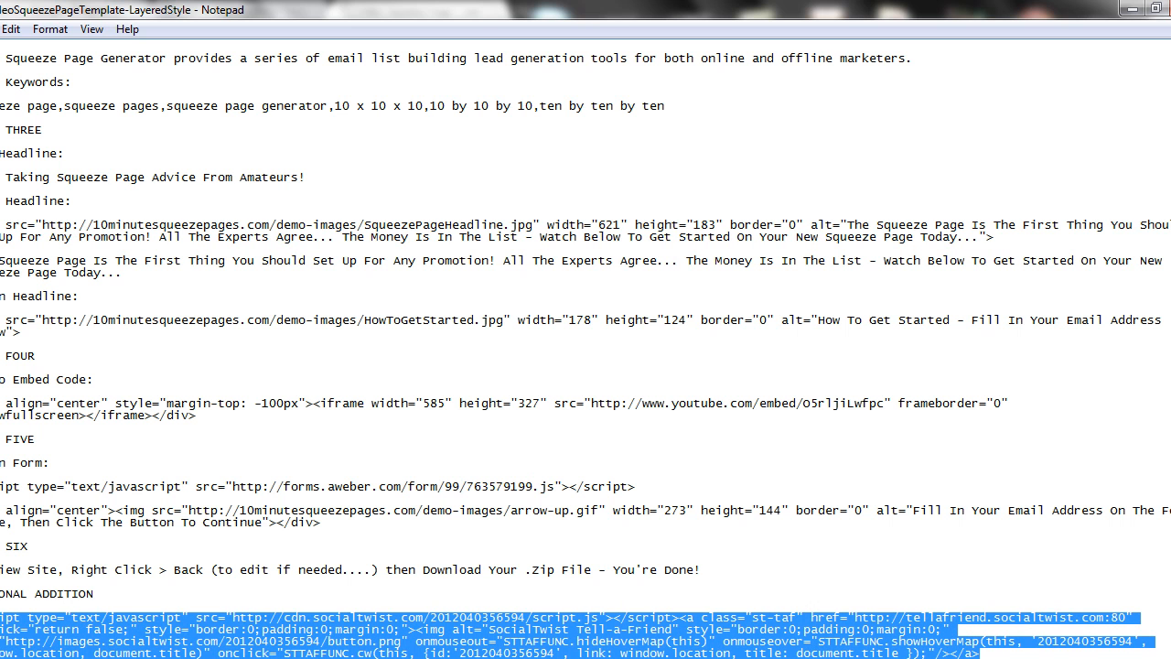
left_click(289, 590)
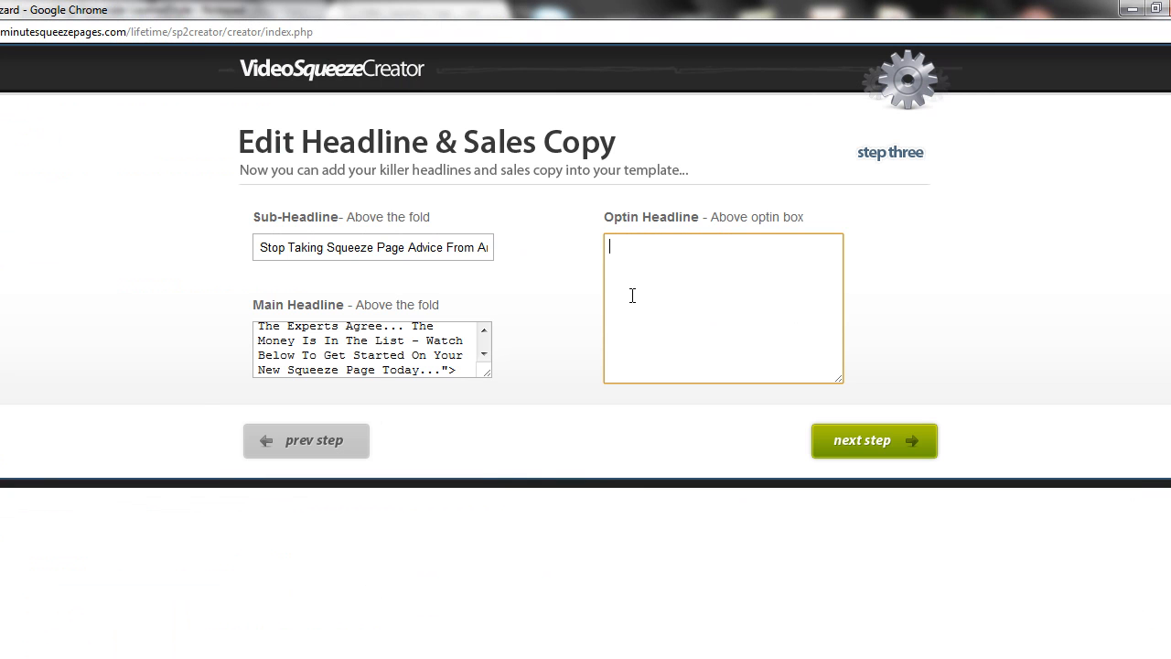
key("ctrl+v")
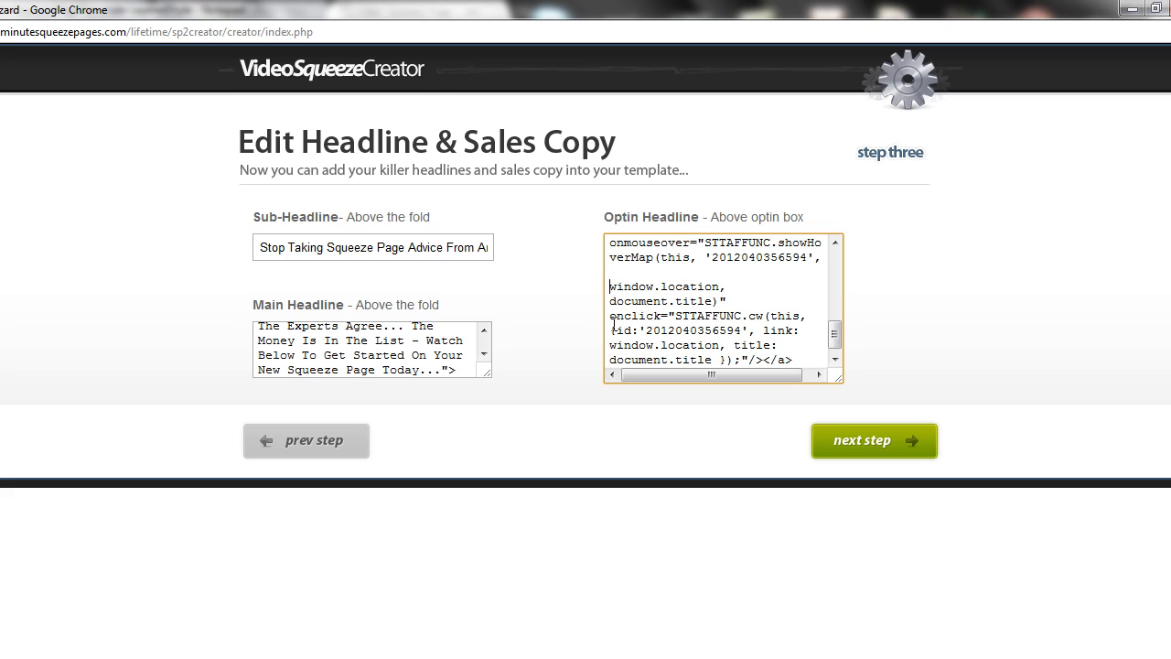
- Remove the line break from the optin headline script and advance to the video embed code
key("BackSpace")
left_click(909, 439)
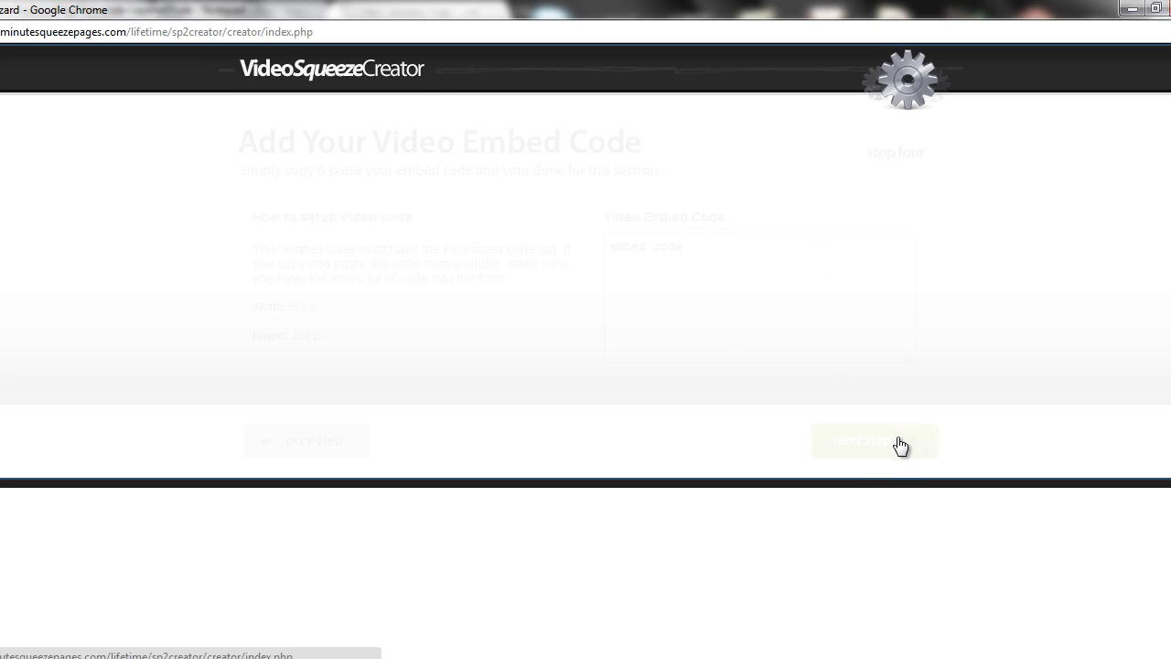
- Clear the embed code placeholder and set the video code's top margin to -50px in the Notepad notes
left_click(684, 244)
left_click_drag(684, 244, 595, 243)
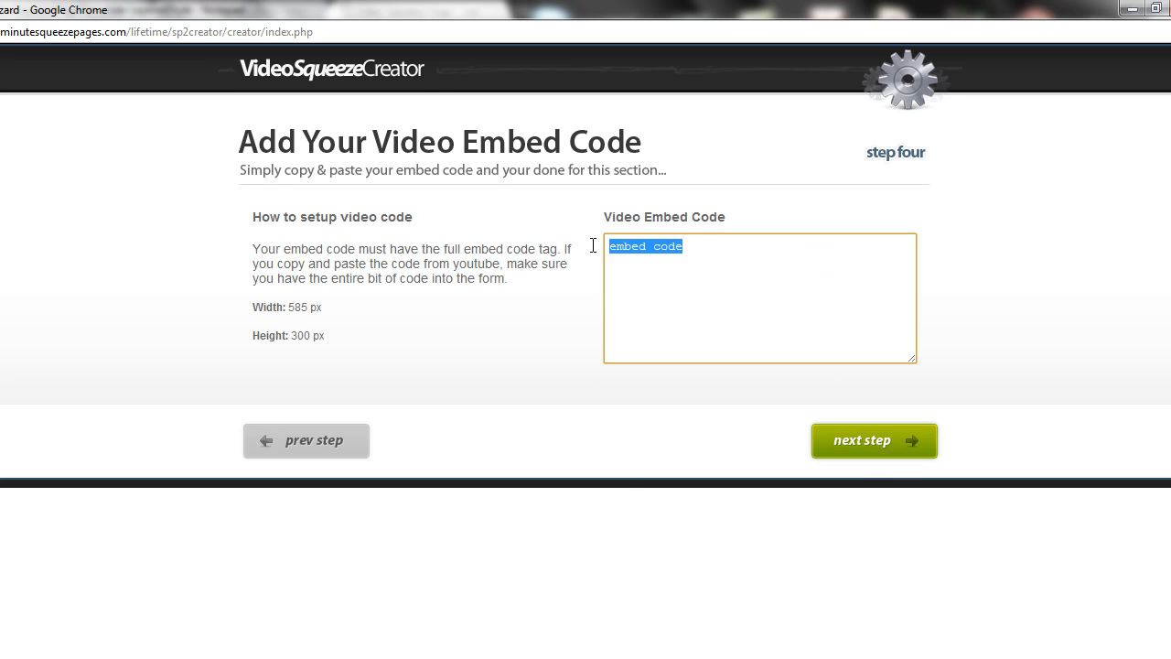
key("BackSpace")
key("alt+Tab")
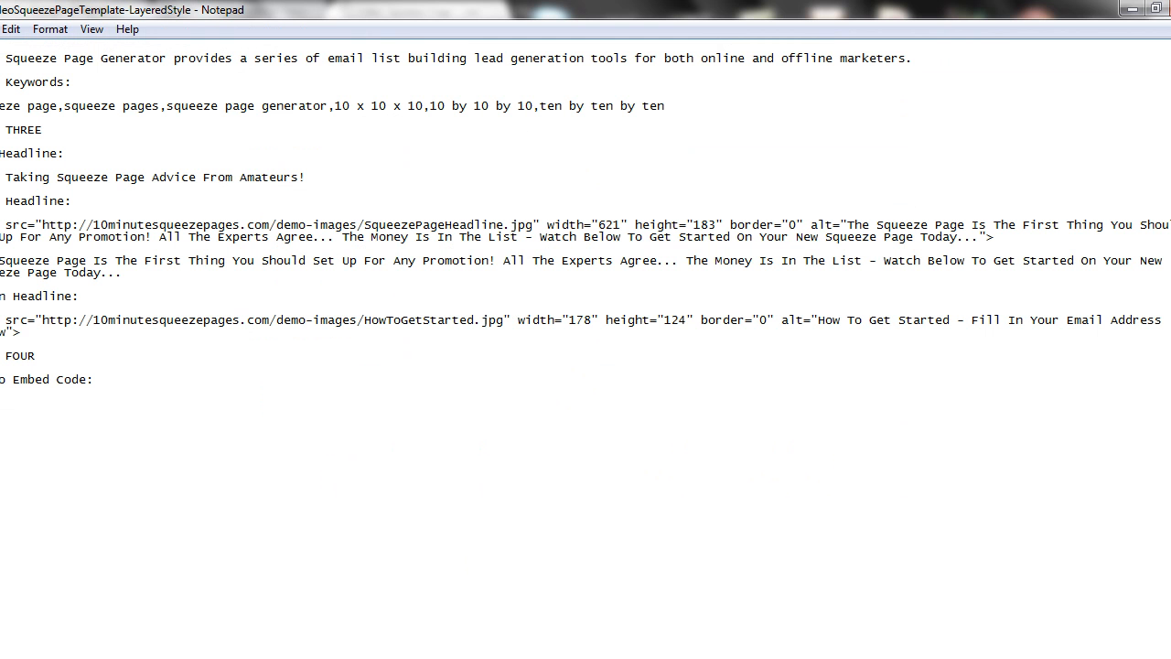
left_click_drag(314, 403, 2, 403)
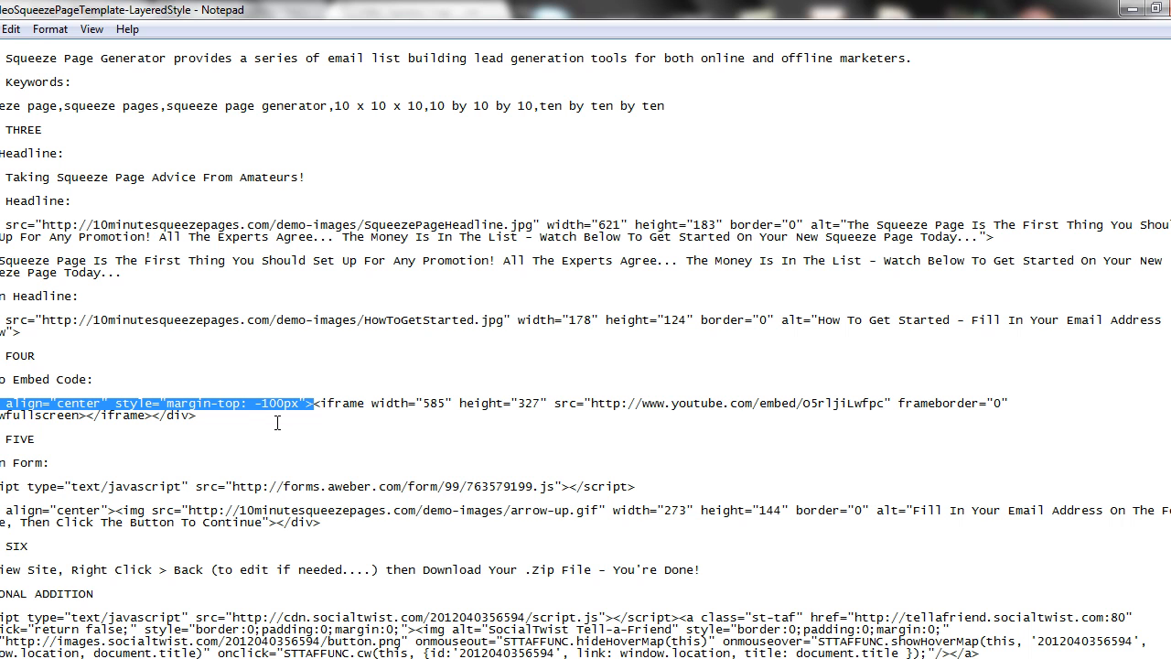
left_click_drag(276, 403, 264, 403)
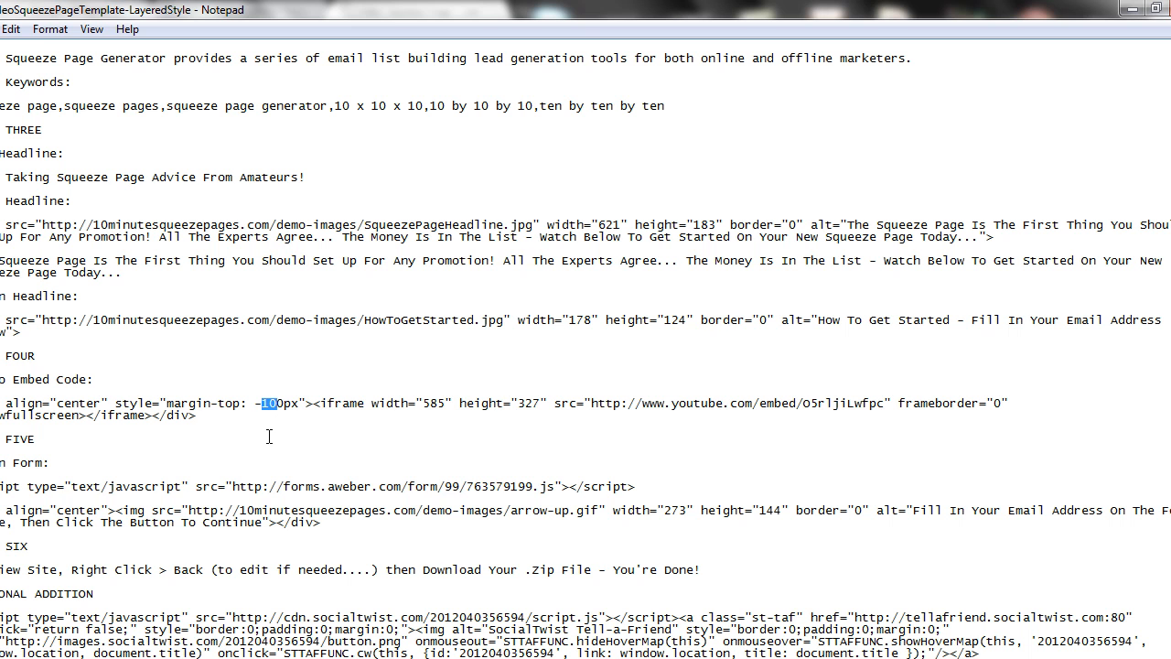
type("5")
- Fill in the video embed code with the YouTube iframe code from the notes, without its line breaks, and advance to the optin code
left_click_drag(201, 414, 0, 403)
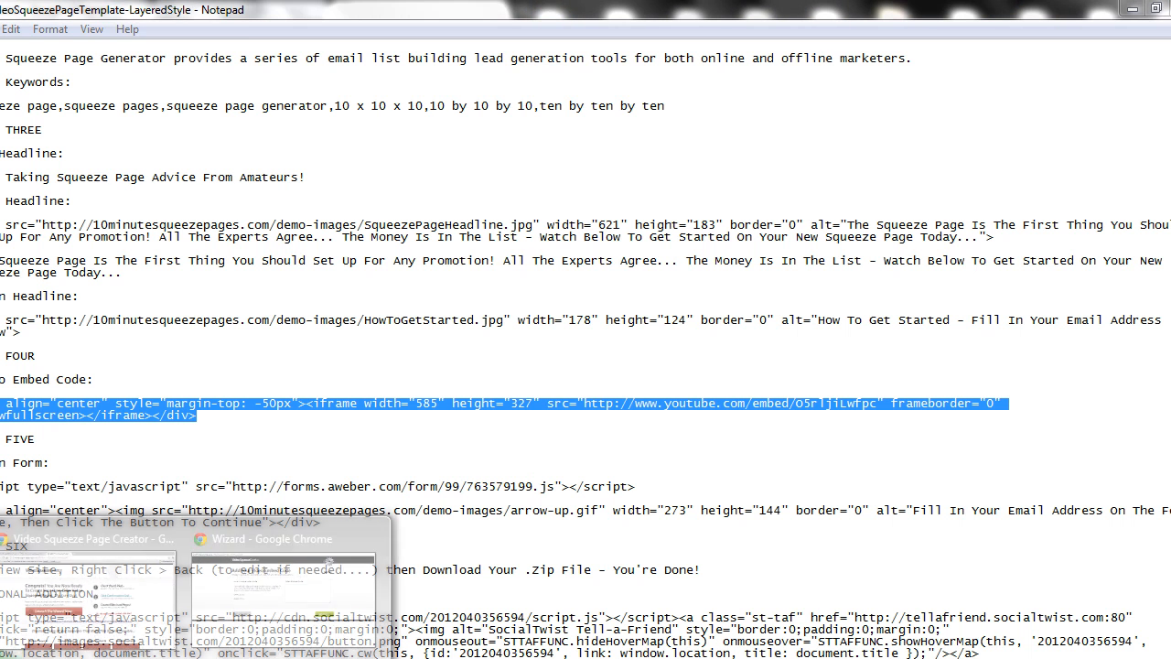
left_click(273, 614)
type("<div align=\"center\" style=\"margin-top: -50px\"><iframe width=\"585\" height=\"327\" src=\"http://www.youtube.com/embed/O5rljiLwfpc\" frameborder=\"0\"  allowfullscreen></iframe></div>")
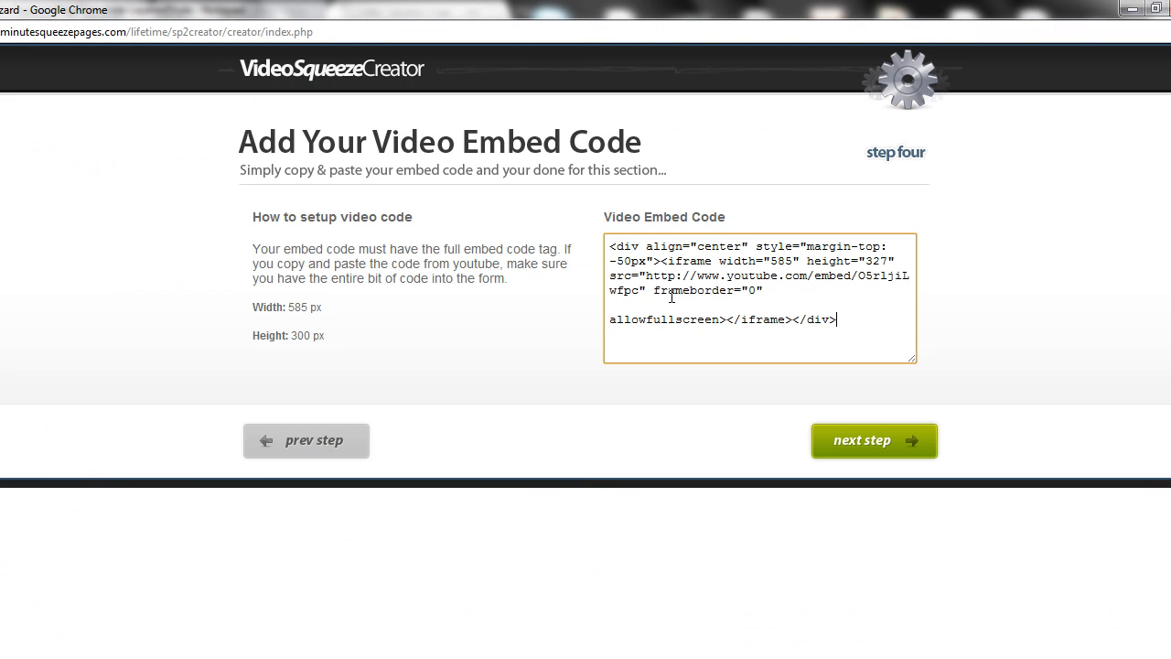
left_click(609, 320)
key("BackSpace")
key("BackSpace")
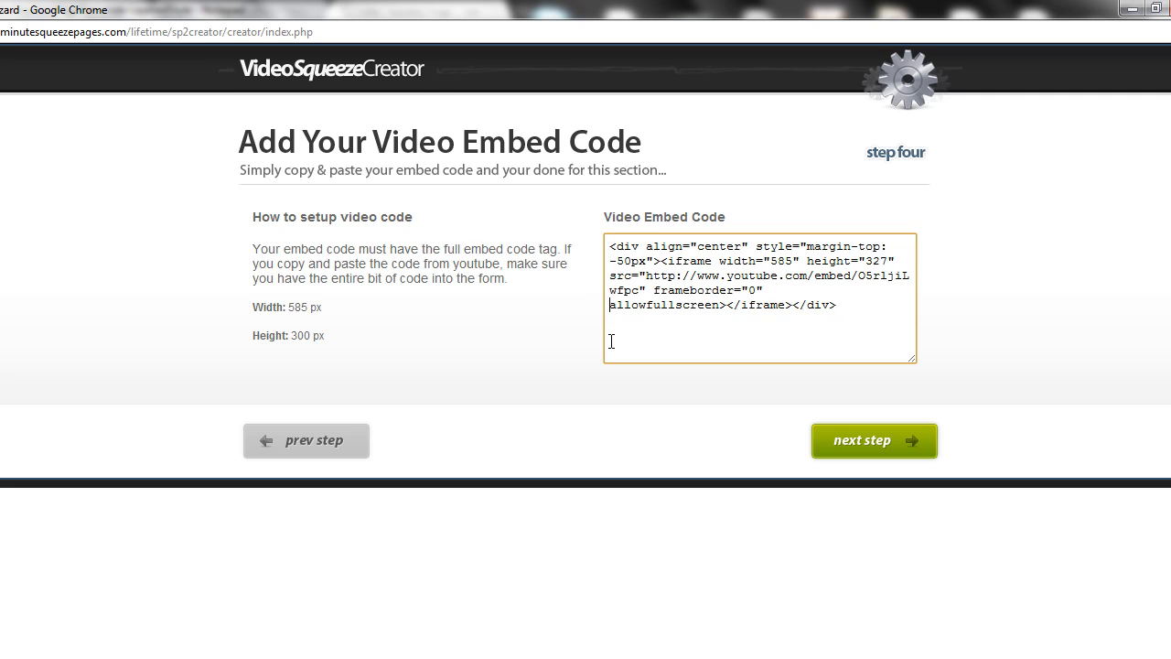
left_click(873, 440)
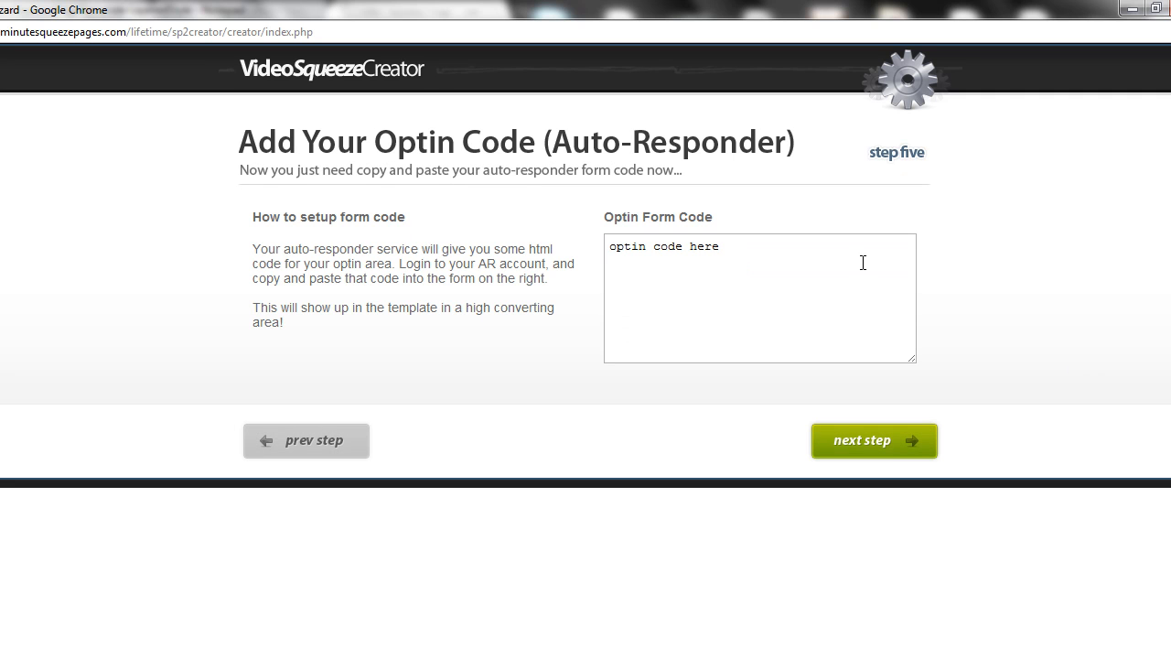
- Replace the optin form placeholder with the AWeber form script from the Notepad notes and finish the wizard
left_click_drag(743, 236, 596, 253)
key("BackSpace")
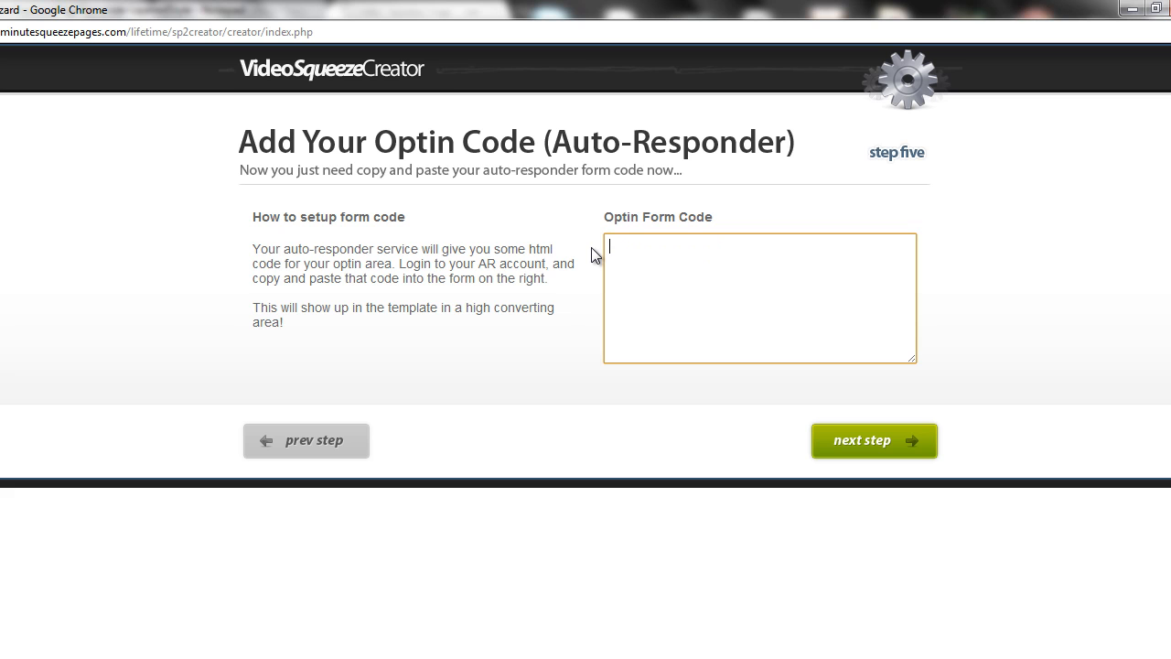
left_click(405, 654)
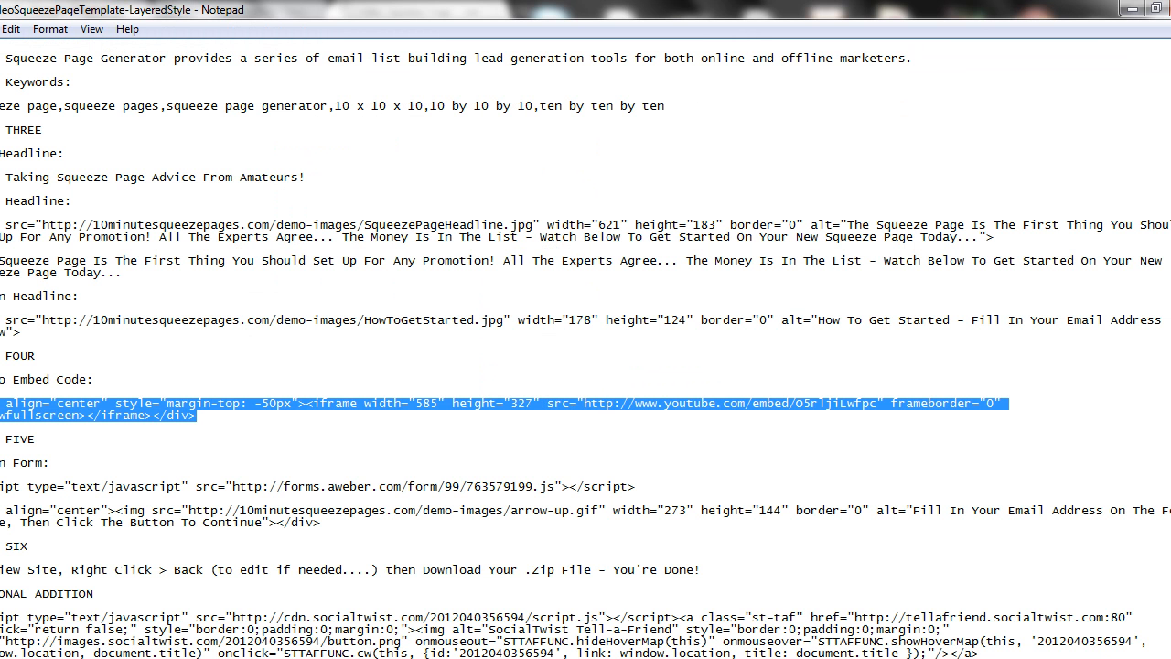
left_click_drag(638, 486, 2, 487)
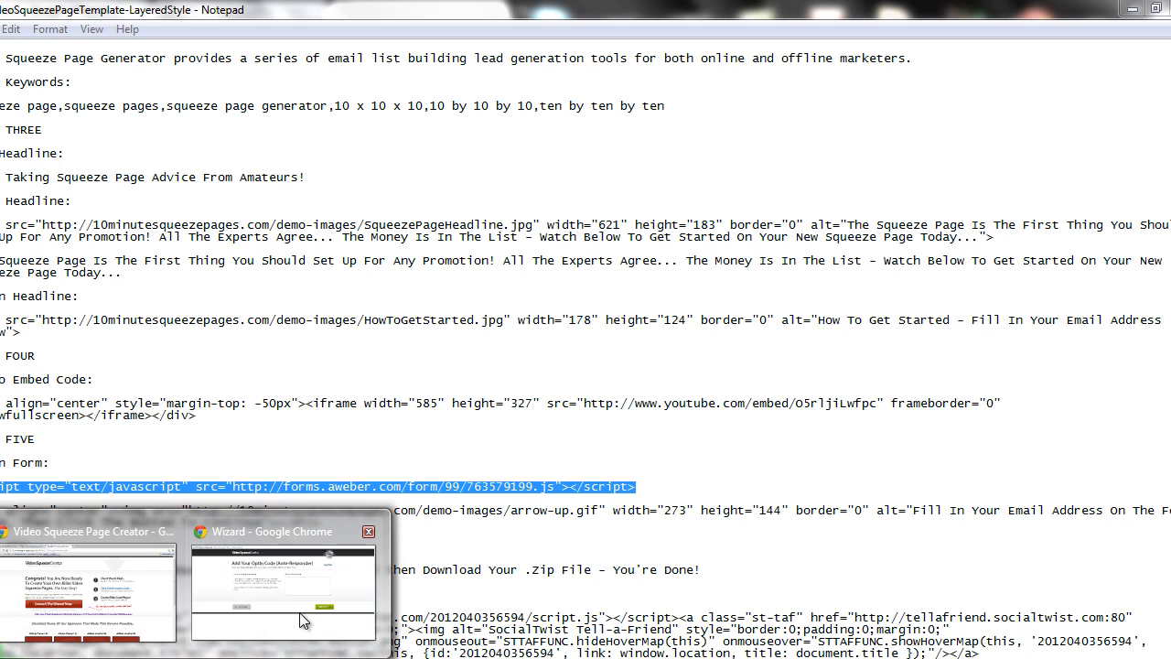
left_click(305, 609)
type("<script type=\"text/javascript\" src=\"http://forms.aweber.com/form/99/763579199.js\"></script>")
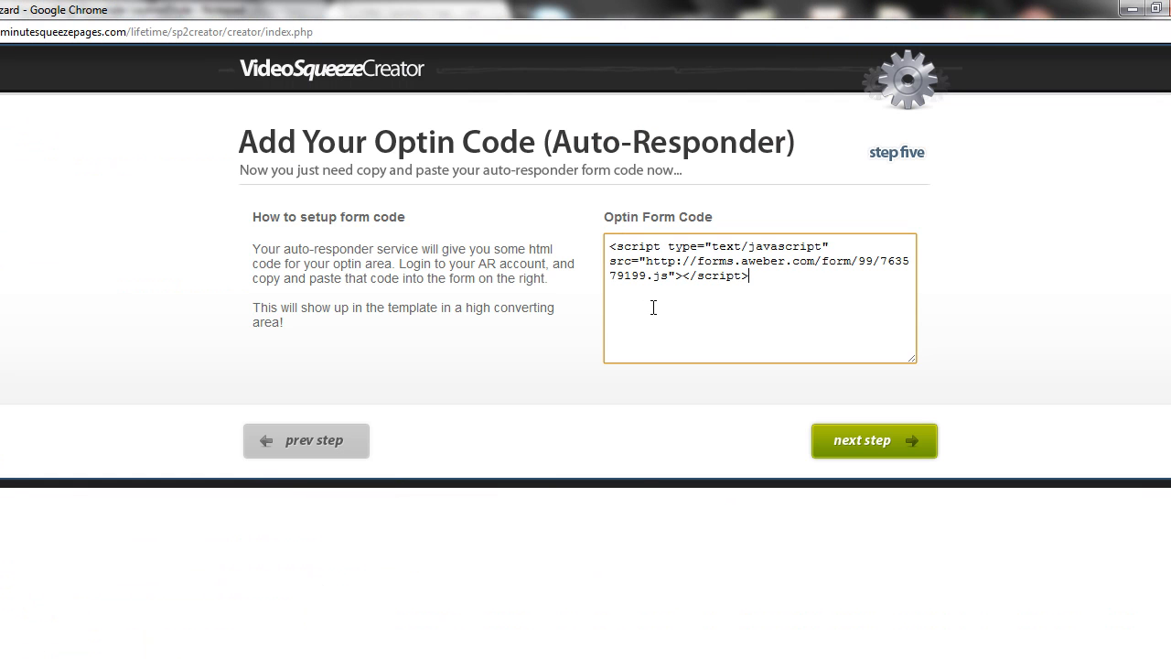
left_click(873, 442)
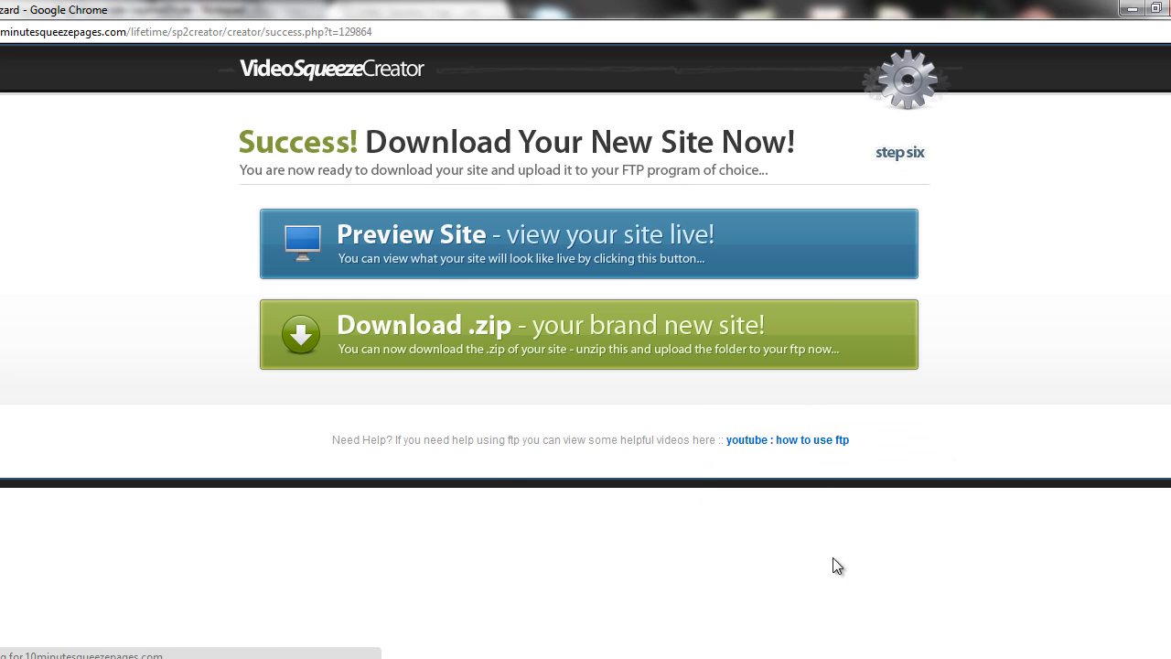
- Preview the generated squeeze page and check the official U.S. time on time.gov
left_click(518, 239)
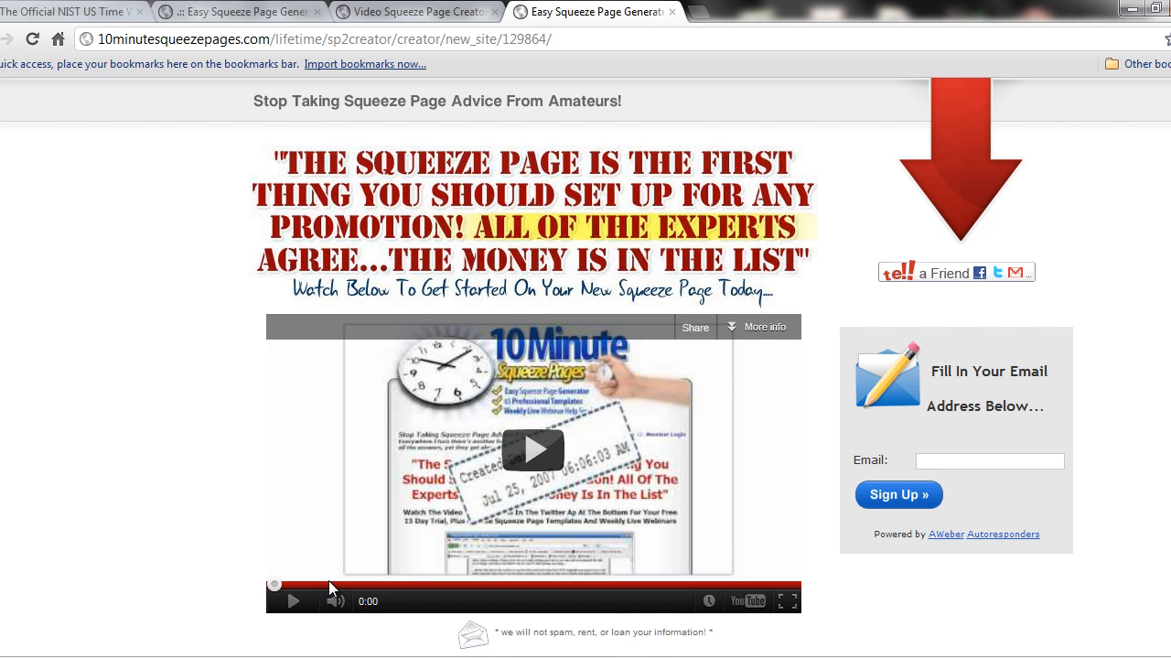
left_click(80, 13)
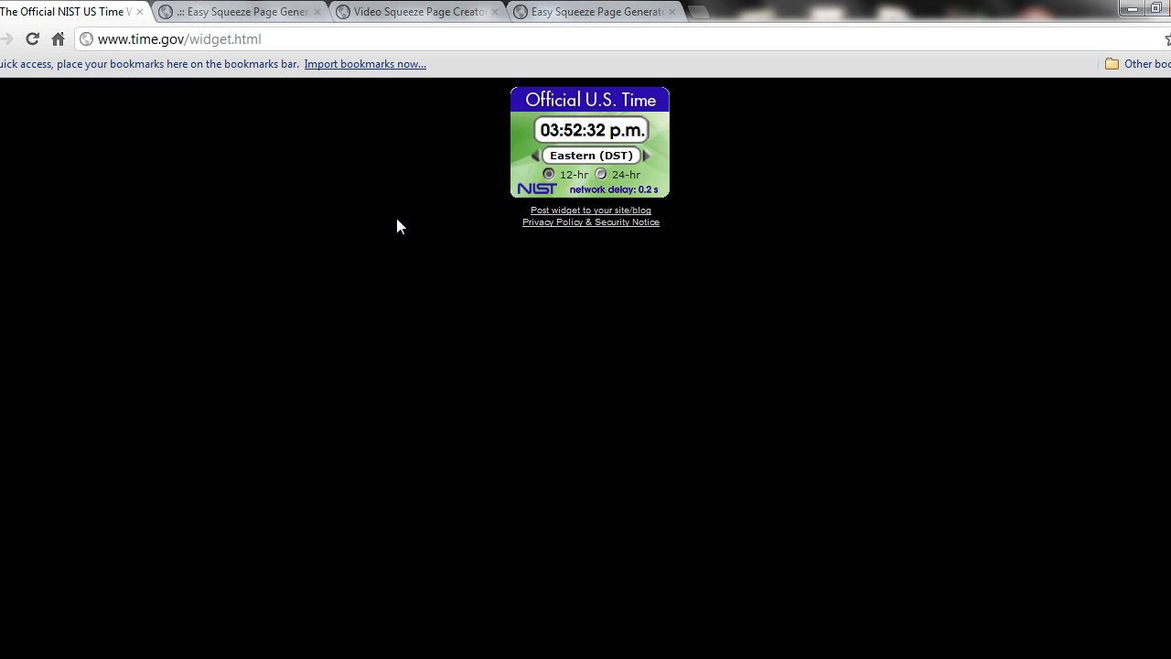
left_click(592, 12)
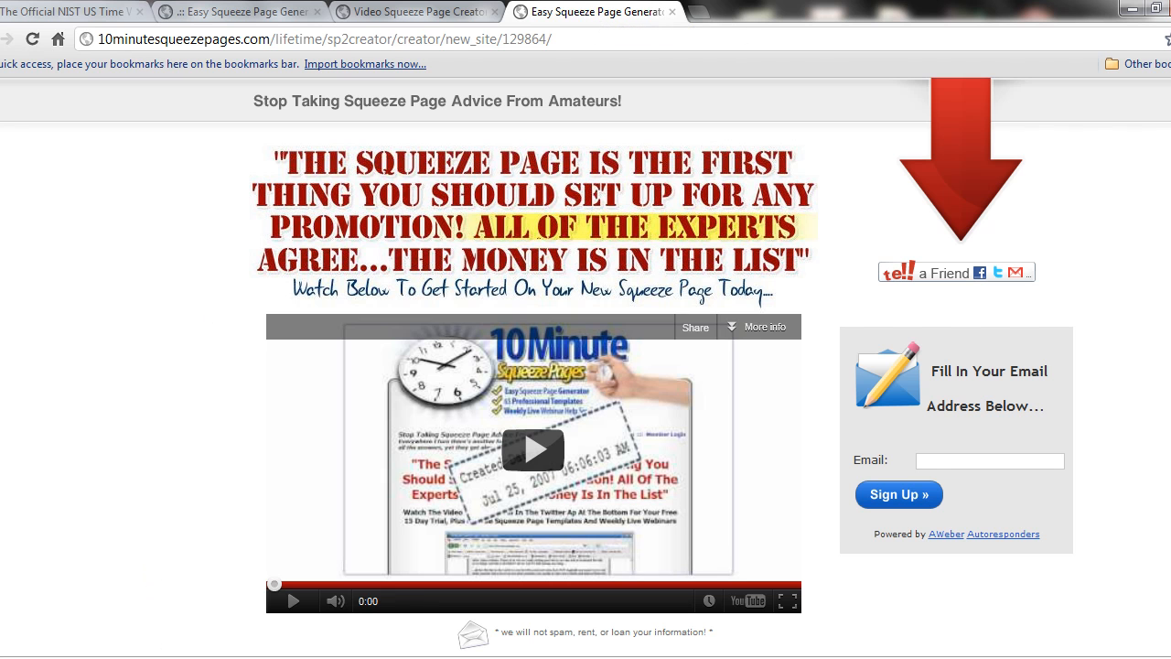
- Return to the wizard's headline and sales copy options and clear the SocialTwist script from the optin headline
mouse_move(150, 654)
left_click(248, 611)
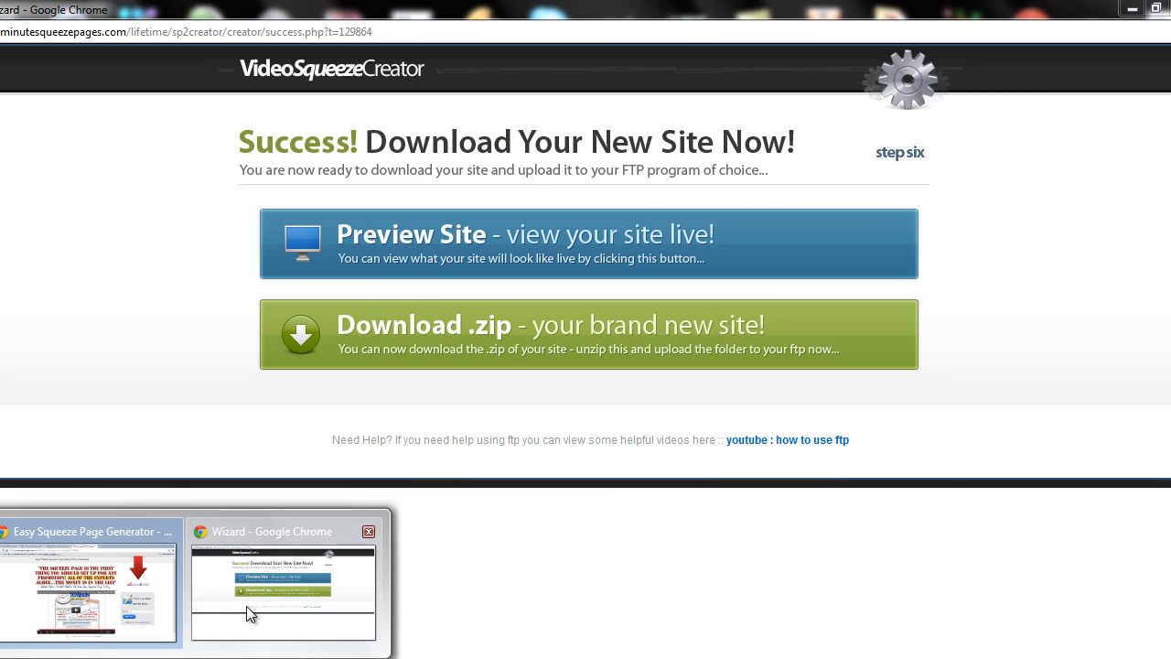
right_click(78, 212)
left_click(95, 223)
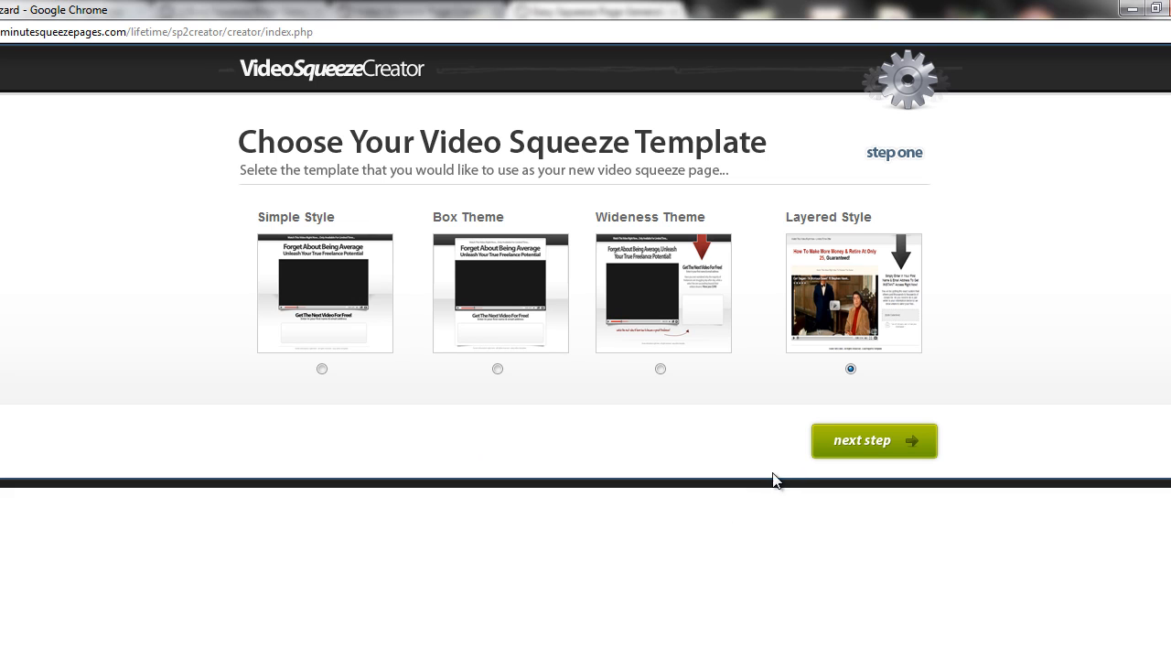
left_click(848, 447)
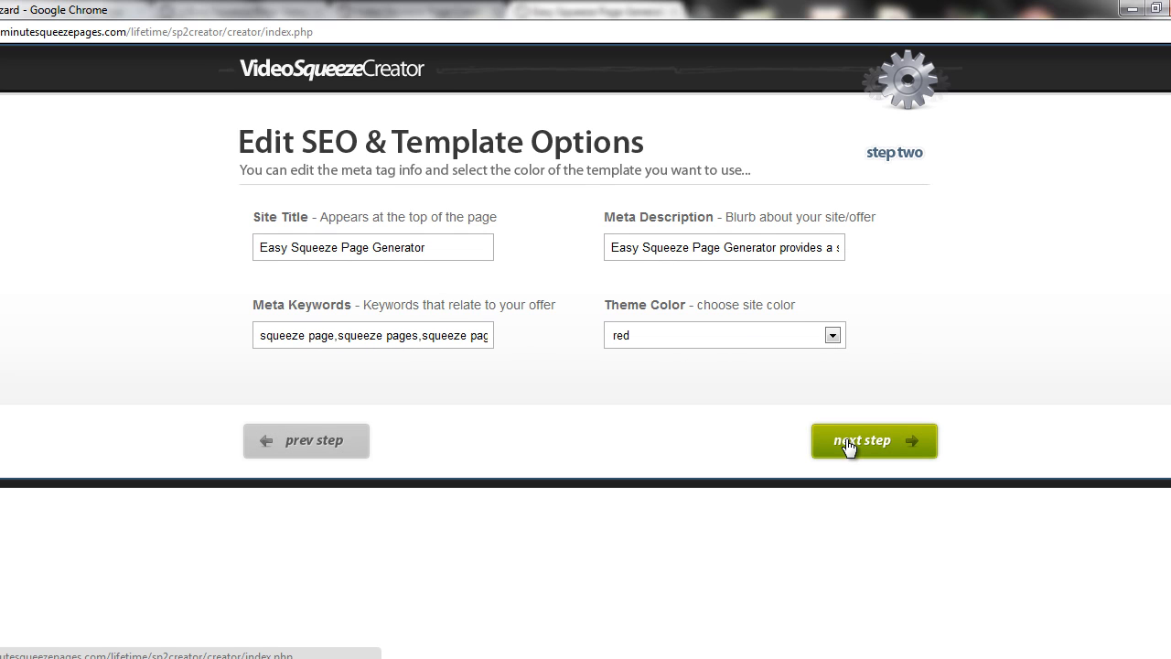
left_click(848, 445)
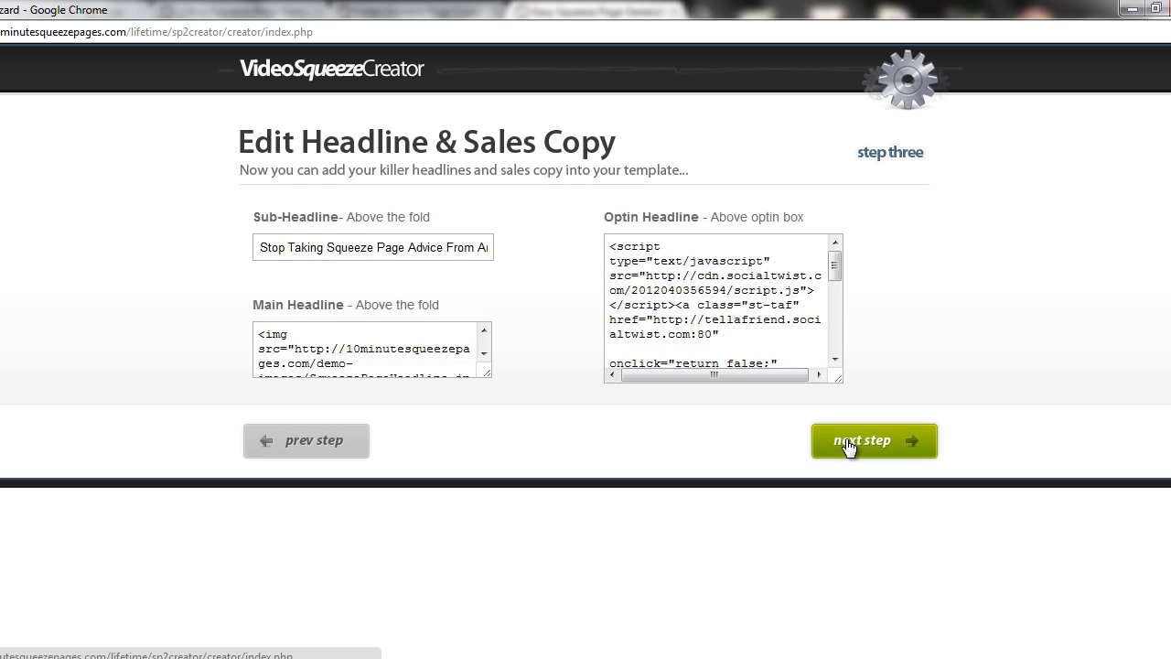
left_click(609, 362)
key("ctrl+a")
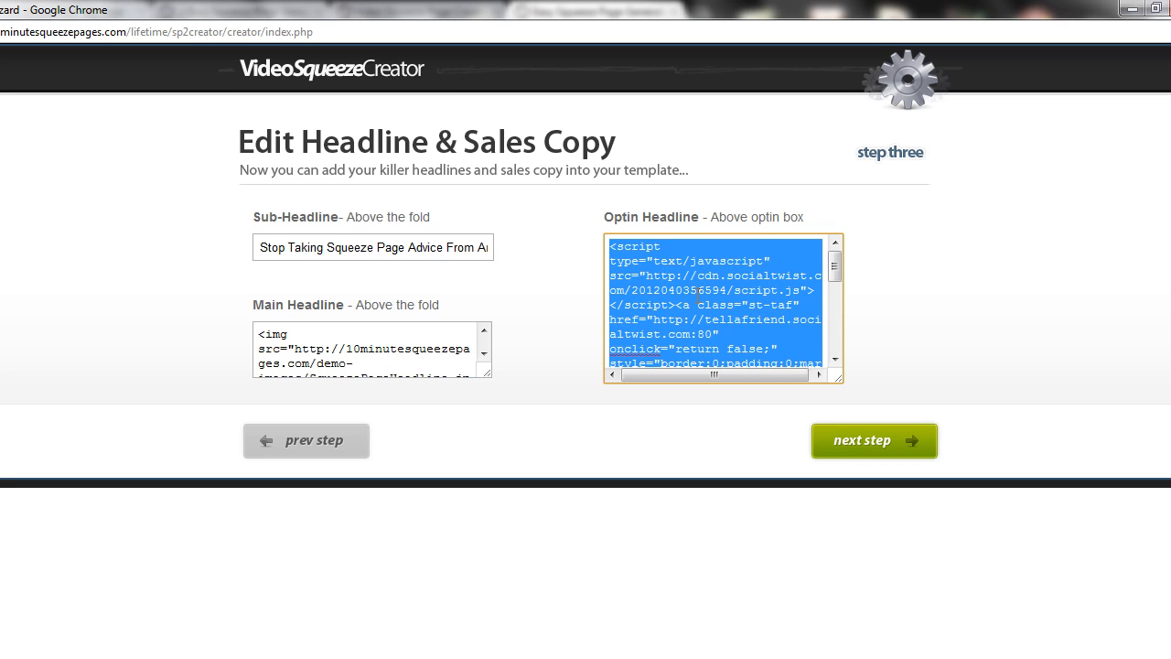
key("BackSpace")
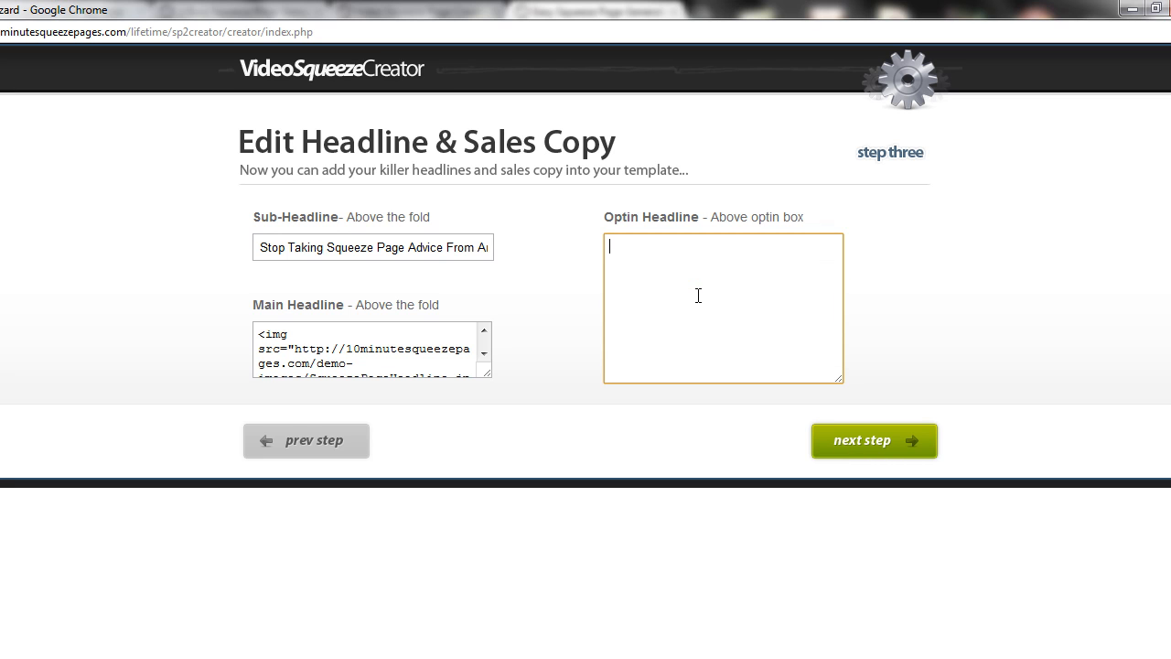
- Advance to the optin form code, start a new line after the AWeber script, and copy the arrow-up.gif image code from the Notepad notes
left_click(874, 440)
left_click(876, 442)
left_click(765, 280)
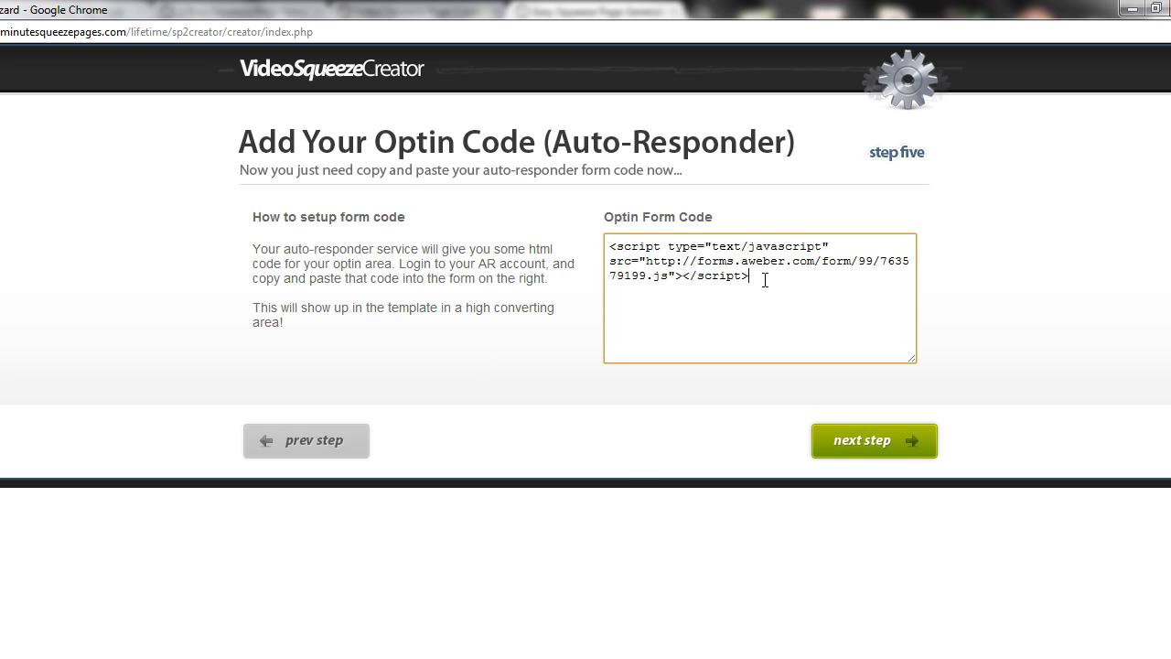
left_click(714, 409)
key("alt+Tab")
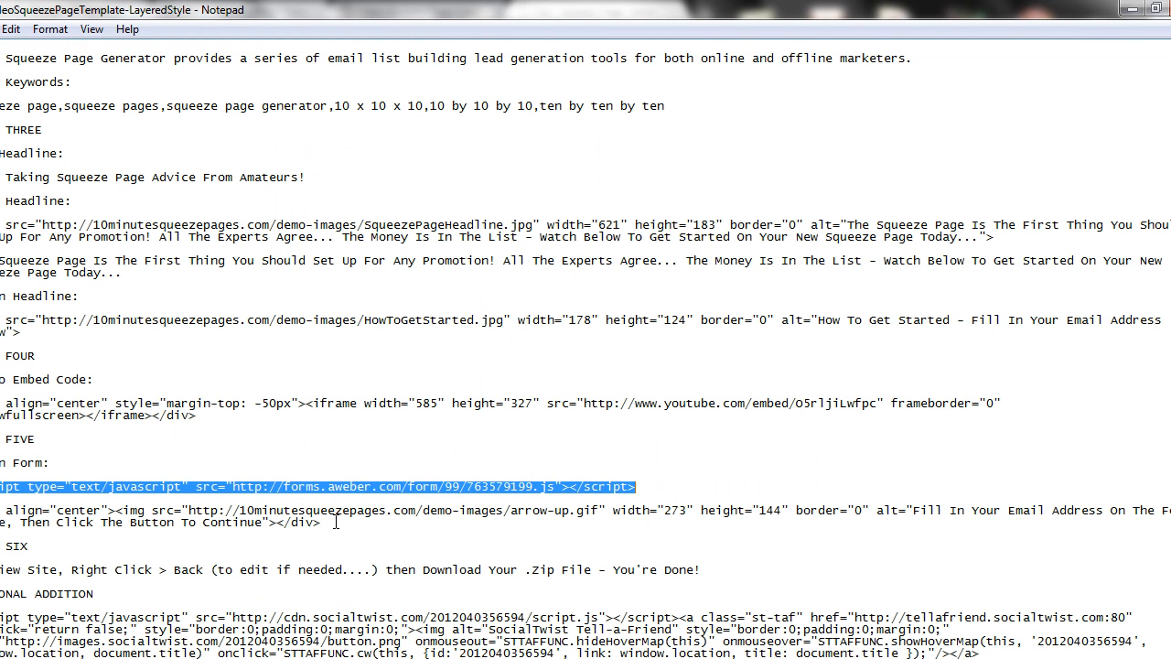
left_click_drag(338, 521, 2, 509)
key("ctrl+c")
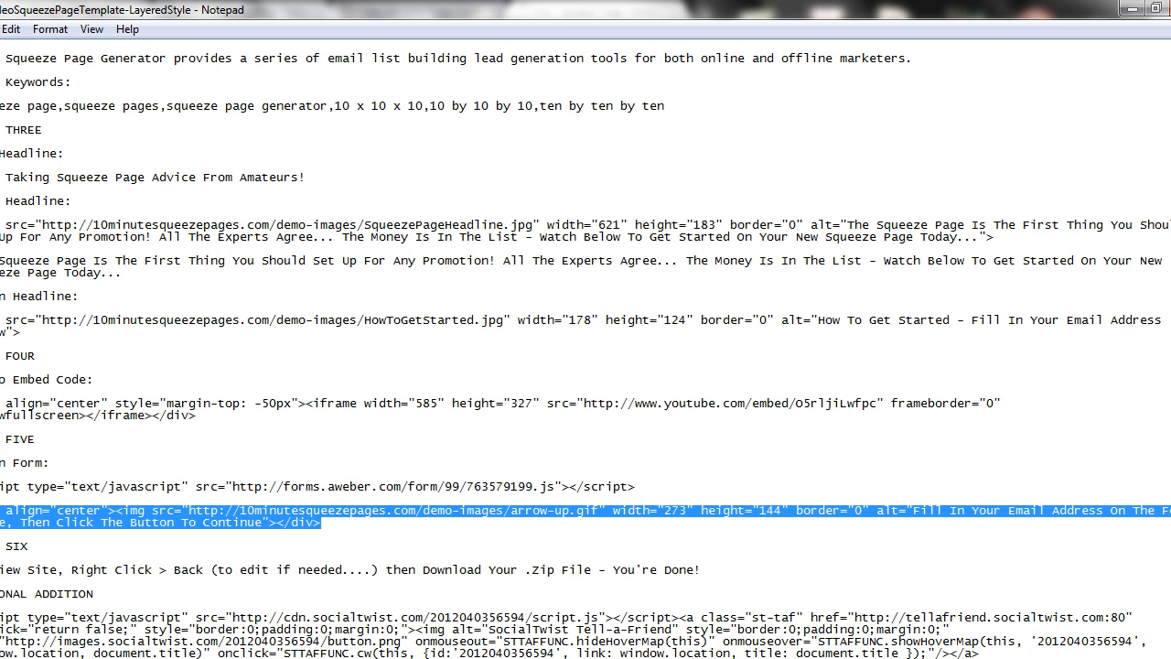
- Add the arrow-up.gif image code below the AWeber script in the optin form code, without its line break
left_click(275, 605)
left_click(638, 317)
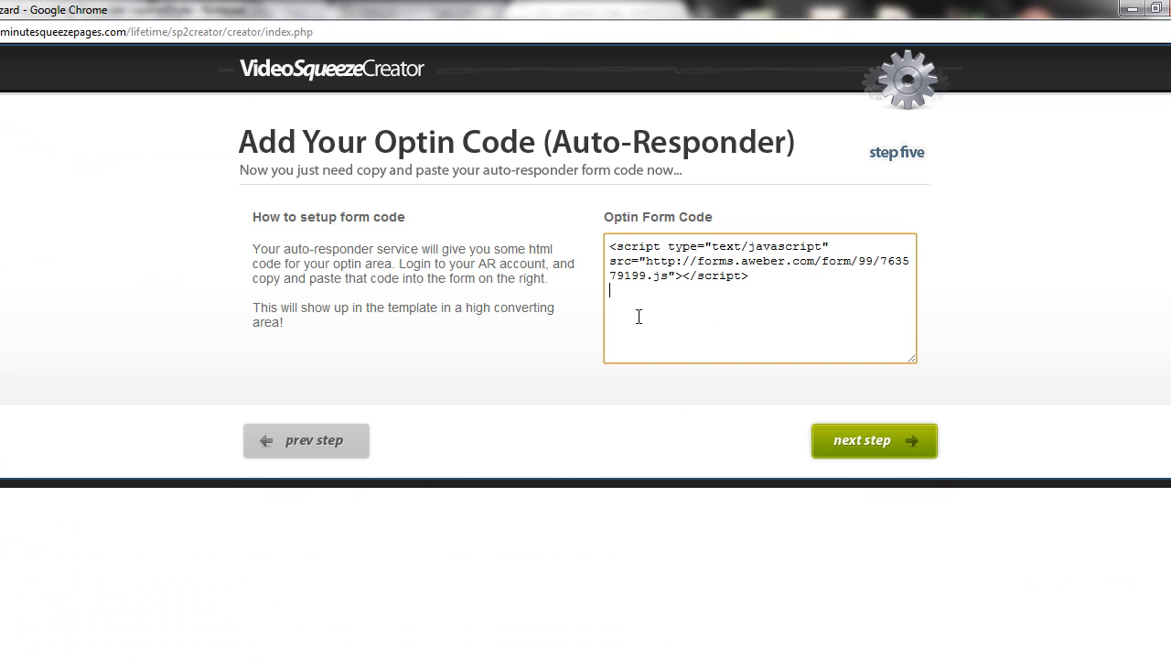
key("ctrl+v")
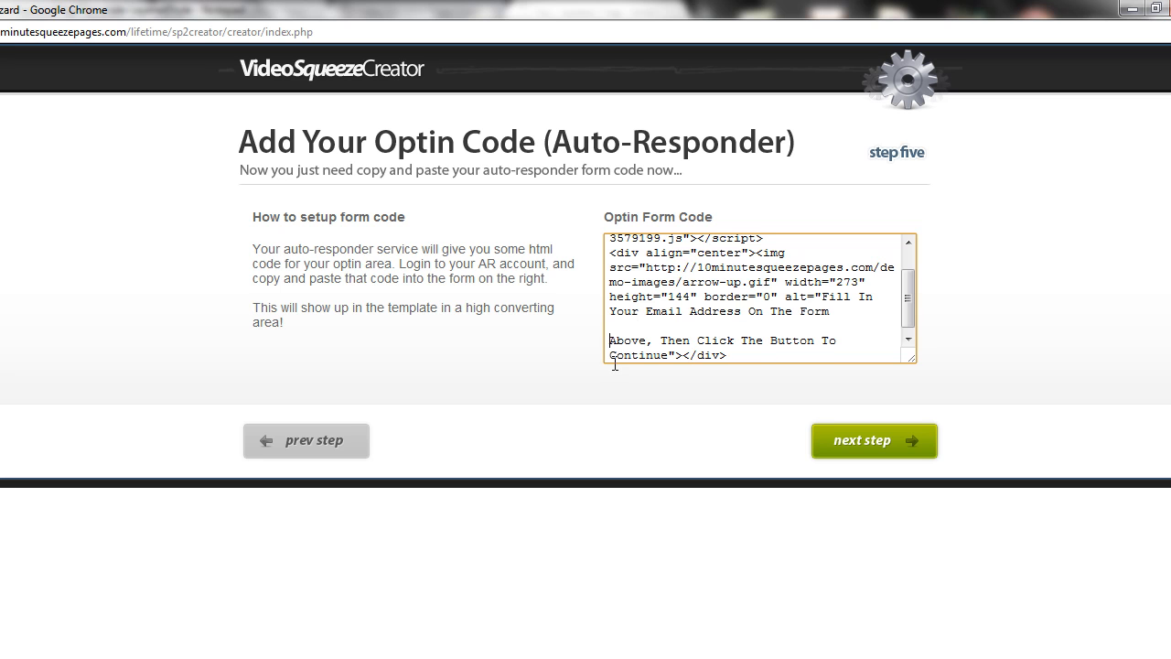
key("BackSpace")
key("BackSpace")
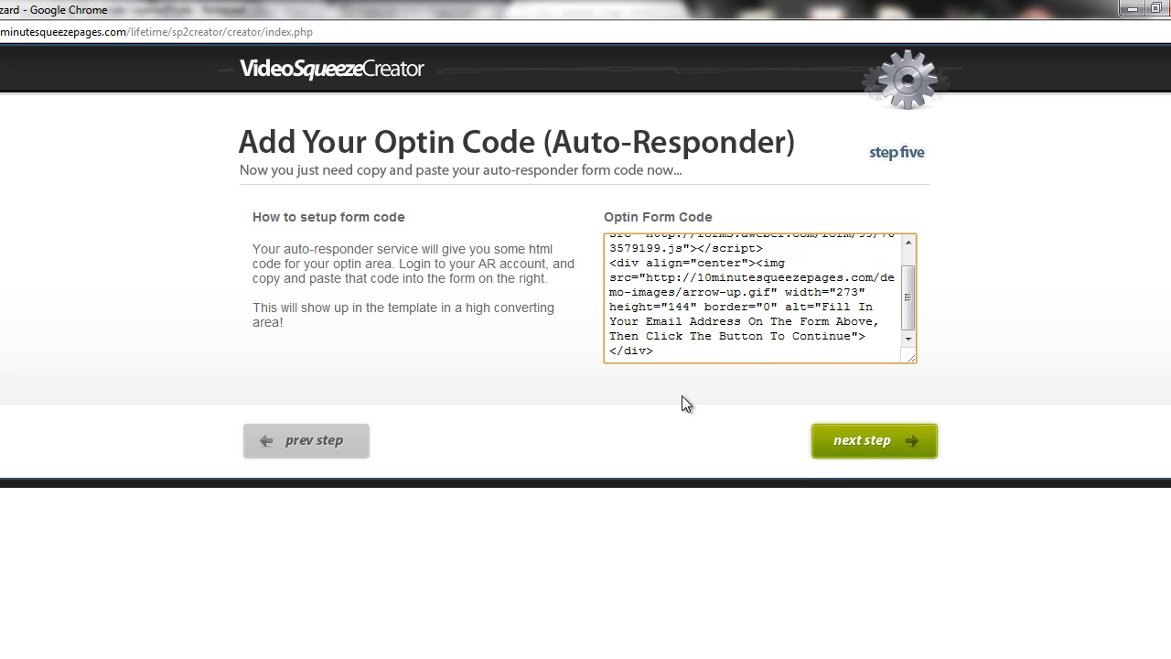
- Finish the wizard again, preview the updated squeeze page, and close its preview
left_click(881, 443)
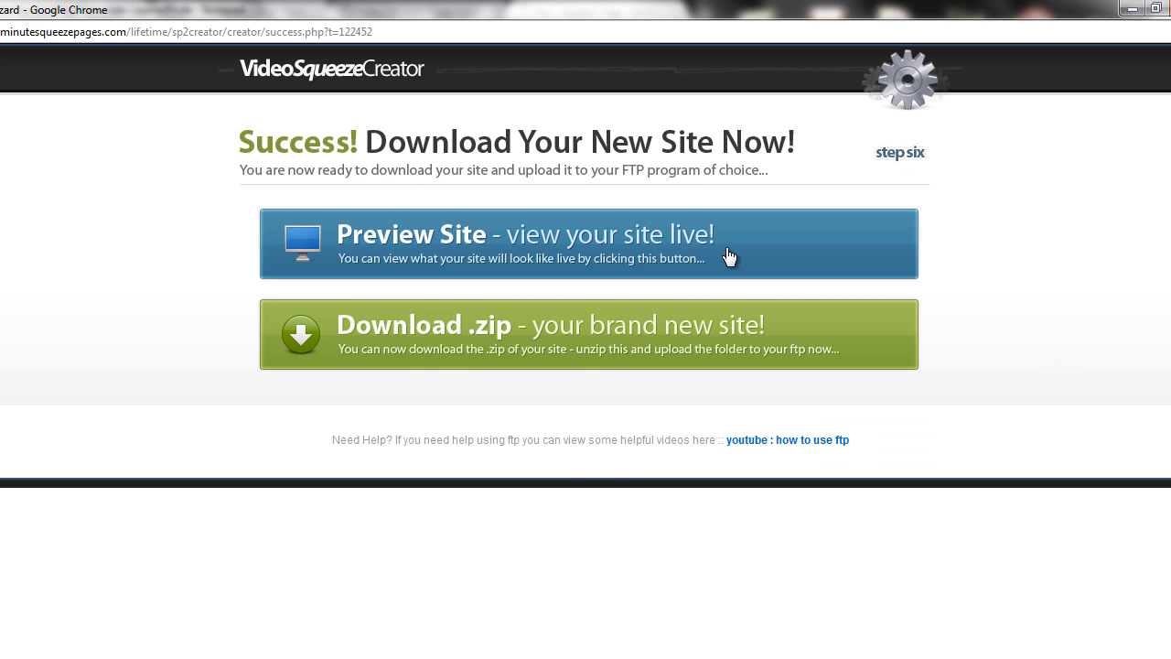
left_click(728, 256)
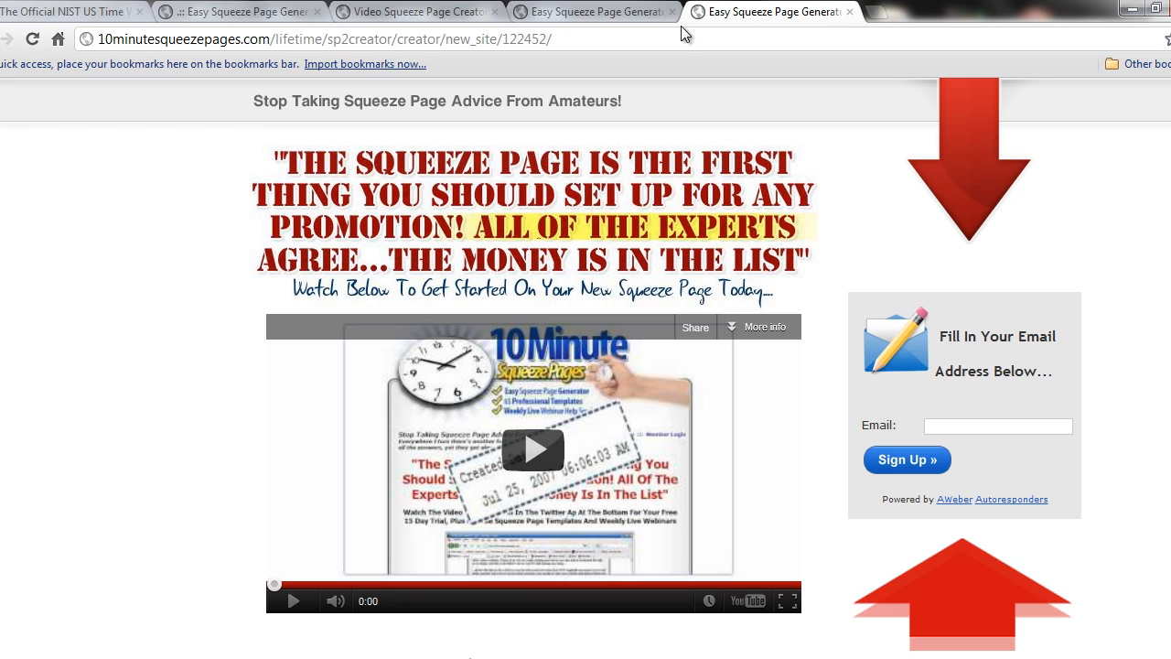
left_click(848, 19)
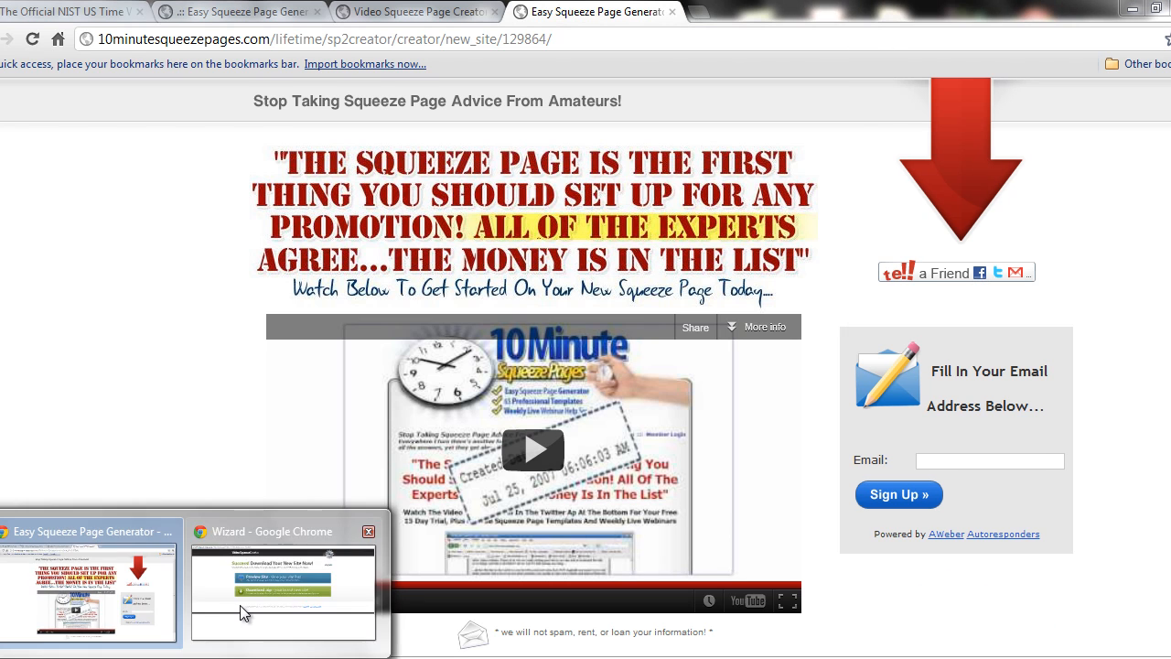
- Return to the wizard window and go back to its headline and sales copy options
left_click(240, 605)
right_click(71, 264)
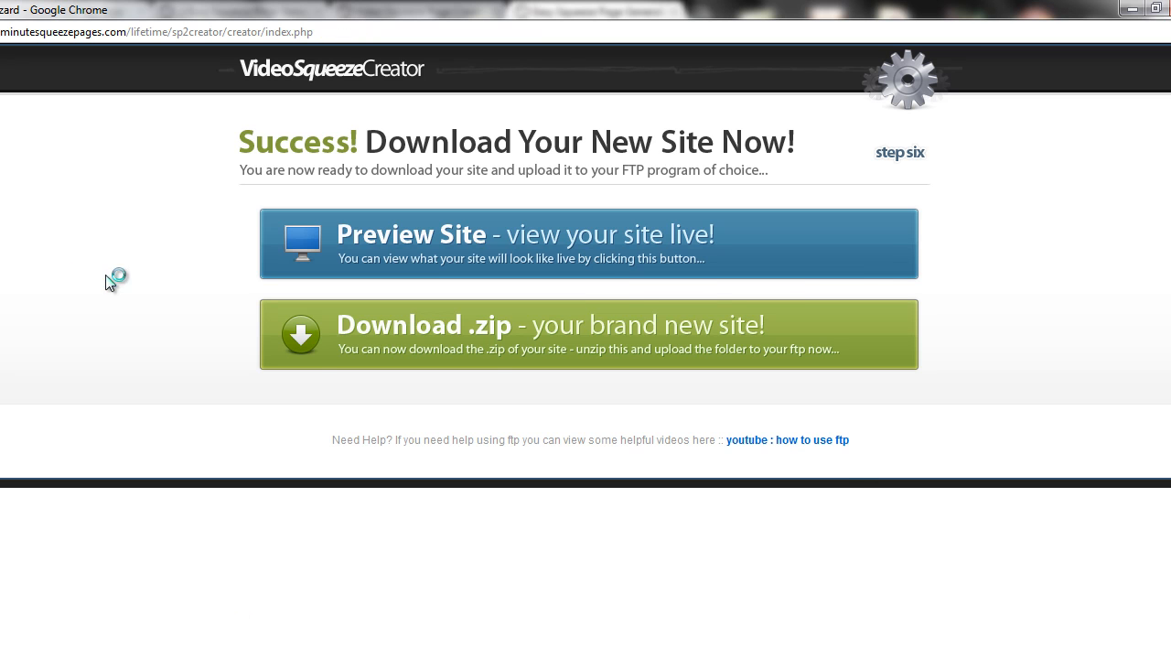
left_click(108, 278)
left_click(867, 444)
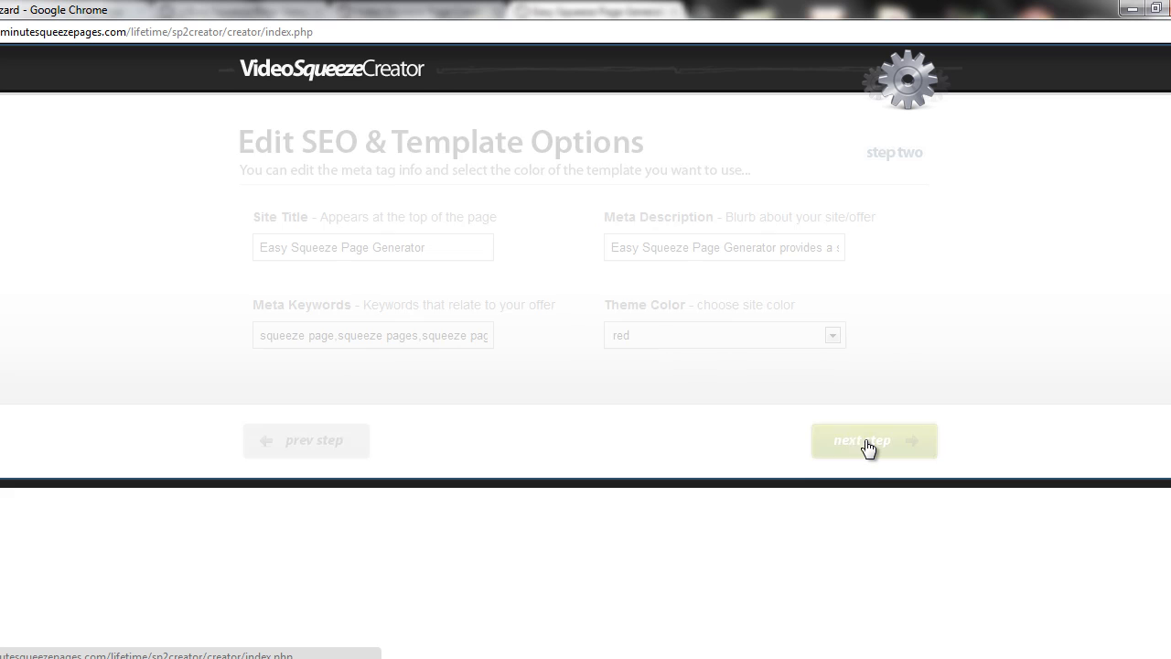
left_click(867, 444)
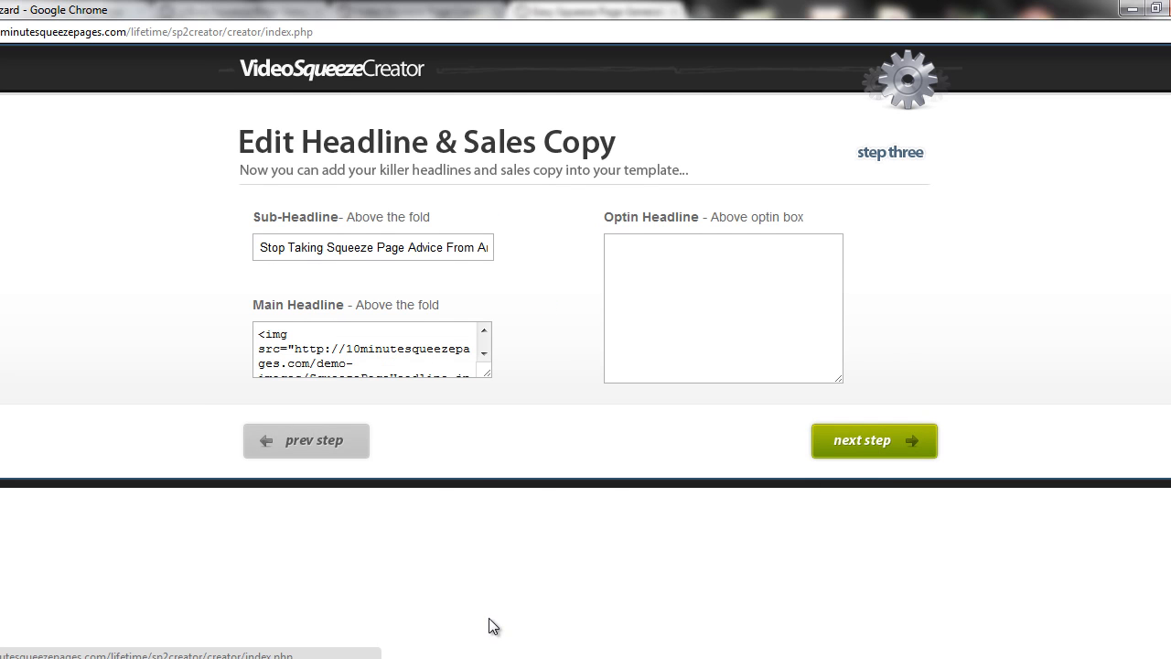
- Copy the SocialTwist Tell-a-Friend script from the Notepad notes into the empty optin headline
left_click(494, 658)
left_click_drag(986, 652, 2, 614)
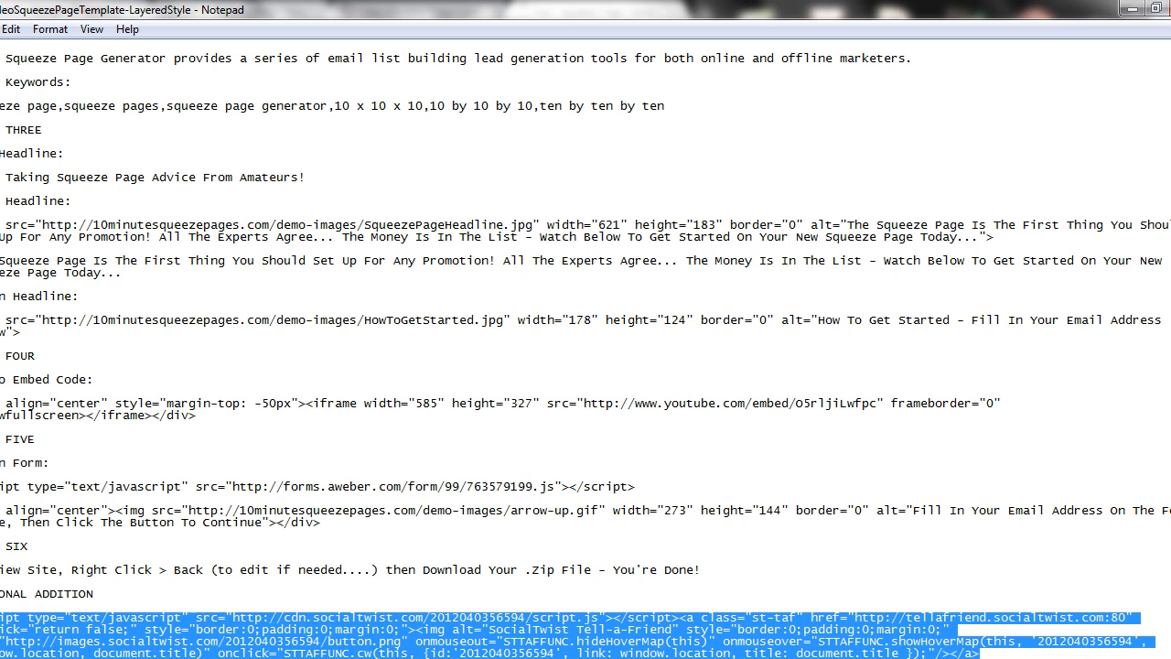
left_click(190, 658)
left_click(250, 598)
left_click(638, 307)
key("ctrl+v")
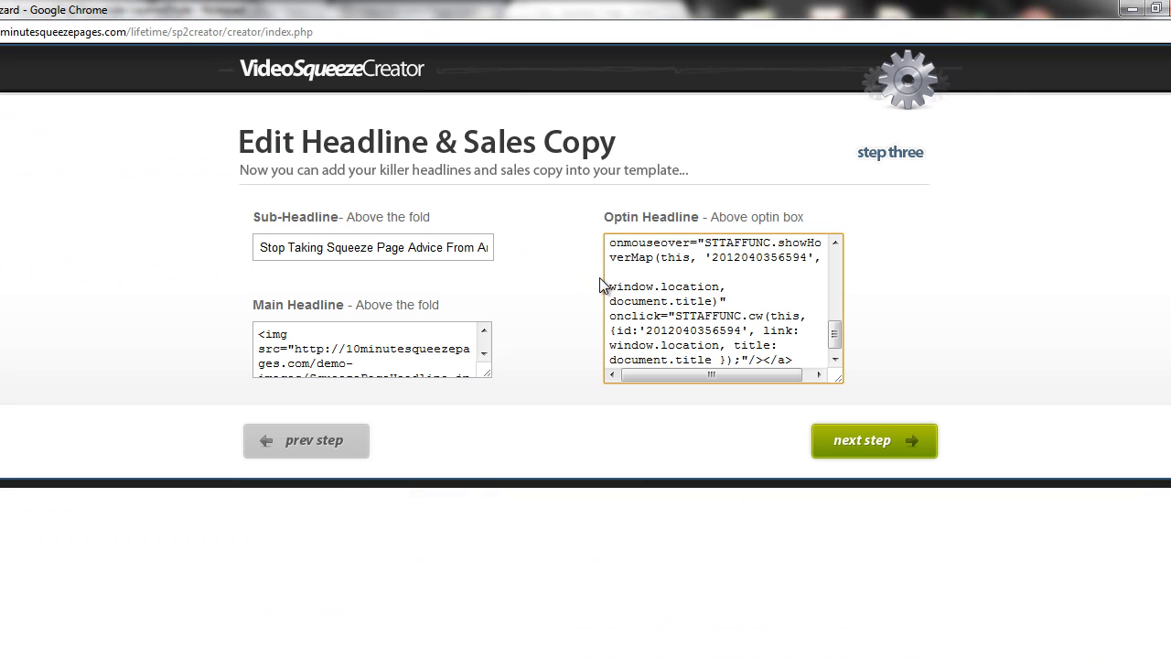
- Advance to the optin form code and delete the arrow-up.gif image code below the AWeber script
left_click(921, 439)
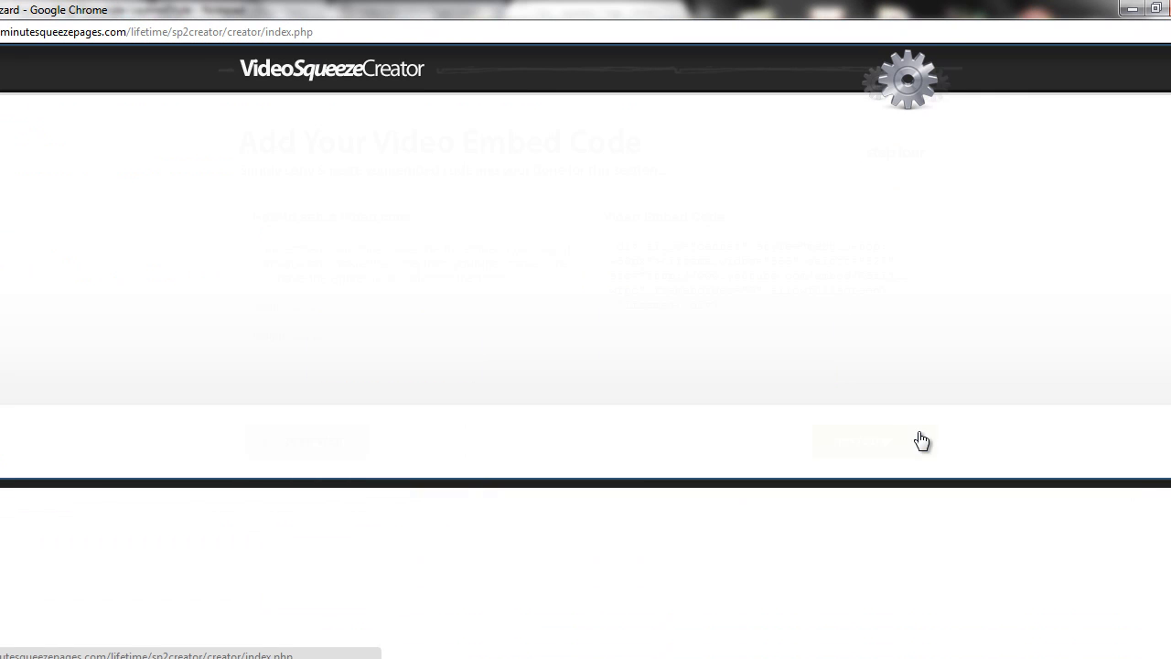
left_click(910, 448)
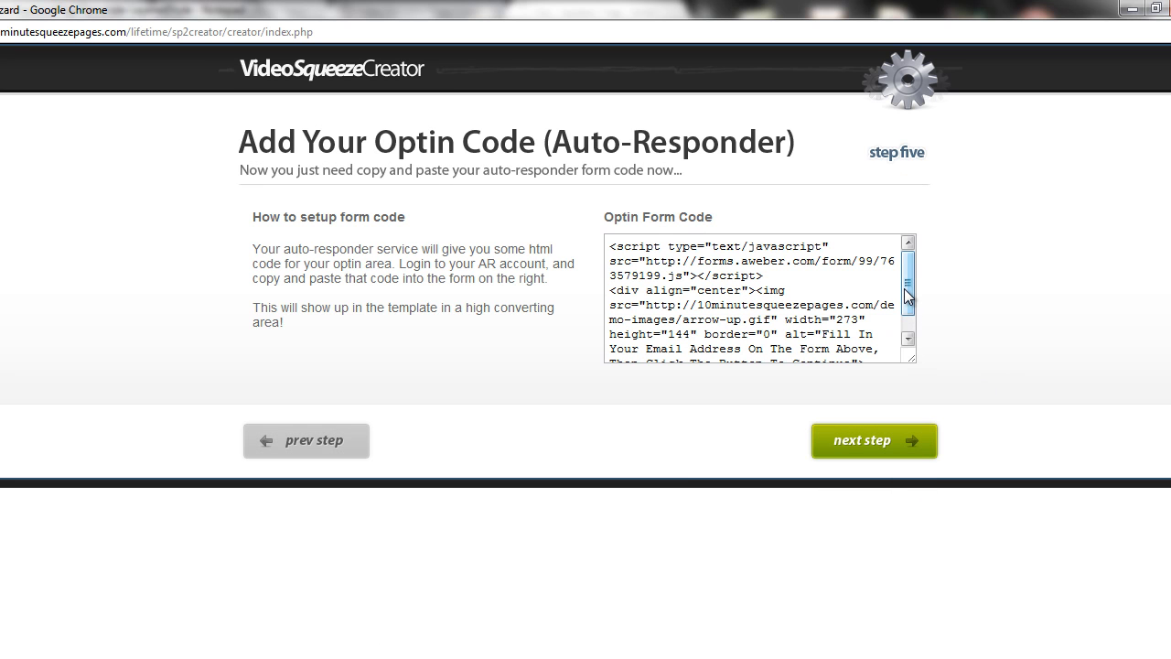
left_click_drag(611, 290, 783, 397)
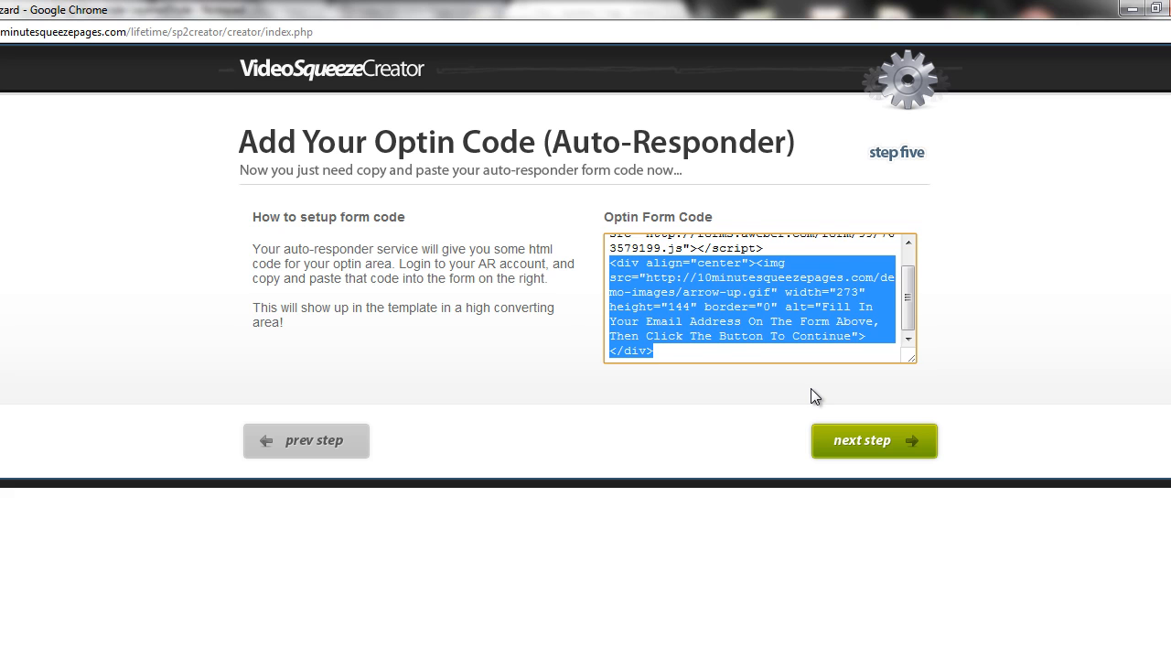
key("Delete")
- Finish the wizard, preview the revised squeeze page, compare it with the earlier preview, and close the new preview
left_click(843, 439)
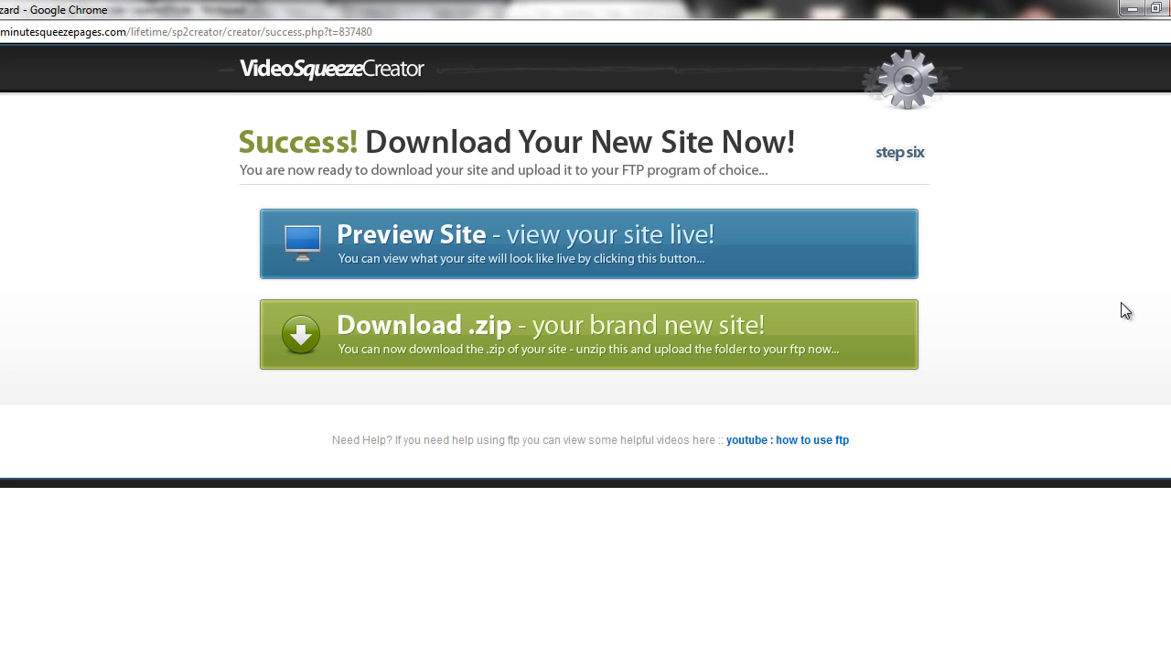
left_click(714, 252)
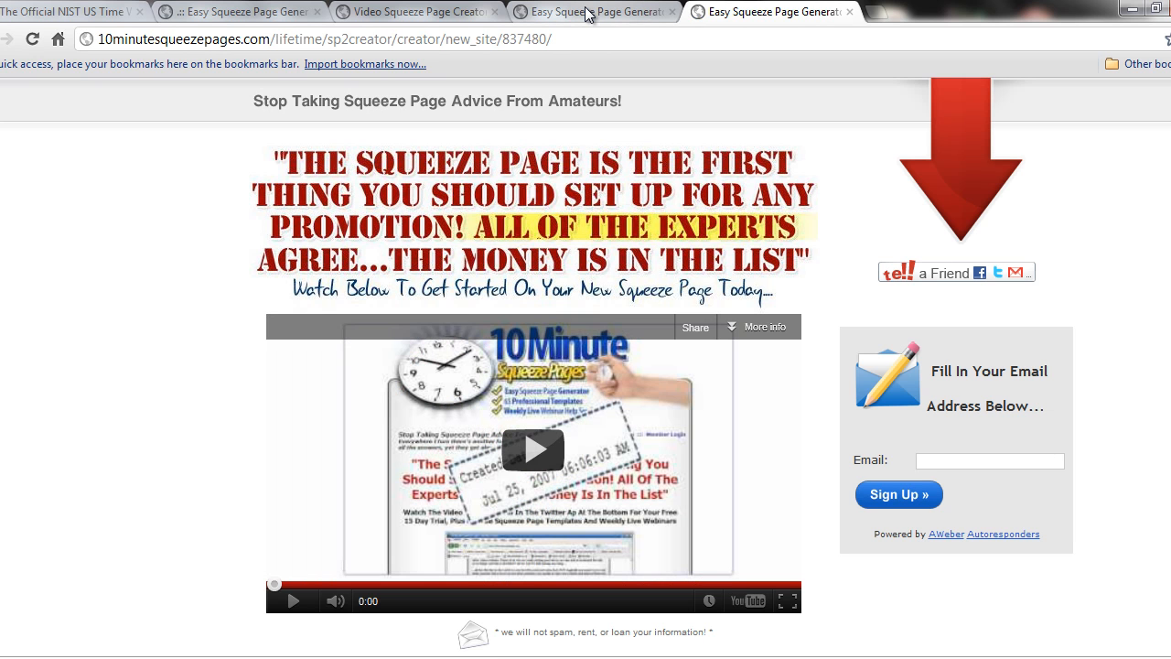
left_click(585, 11)
left_click(739, 13)
left_click(846, 12)
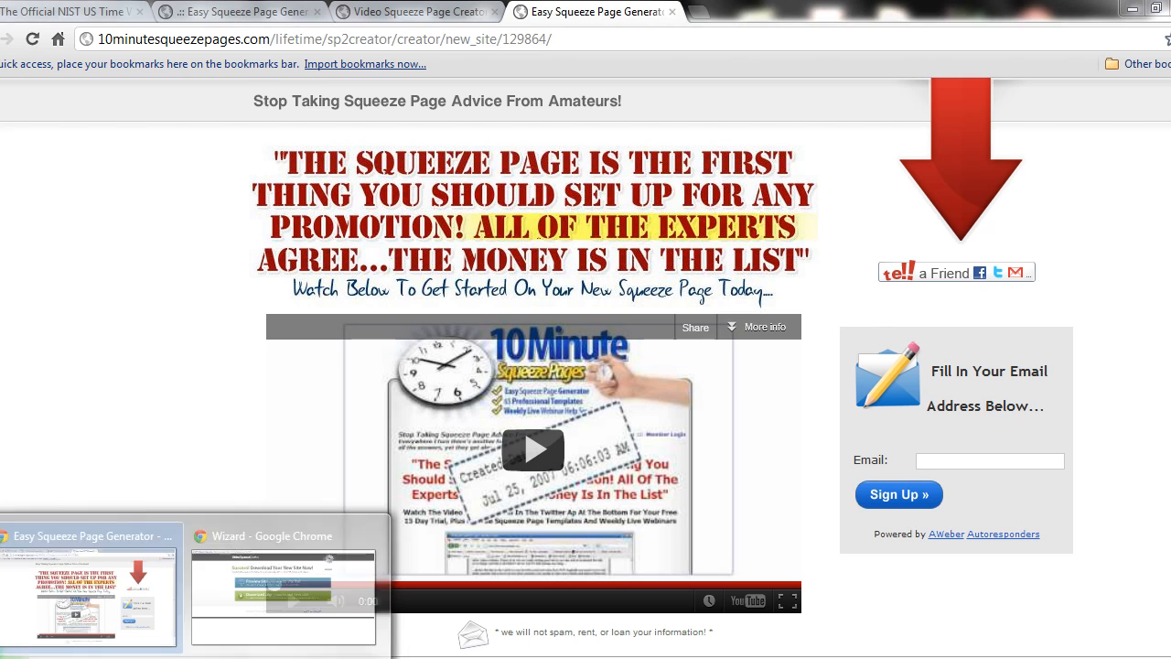
- Start the site's .zip download from the wizard and browse to the ---WebsiteFiles--- folder inside 10 Minute Squeeze Pages in Downloads
left_click(272, 583)
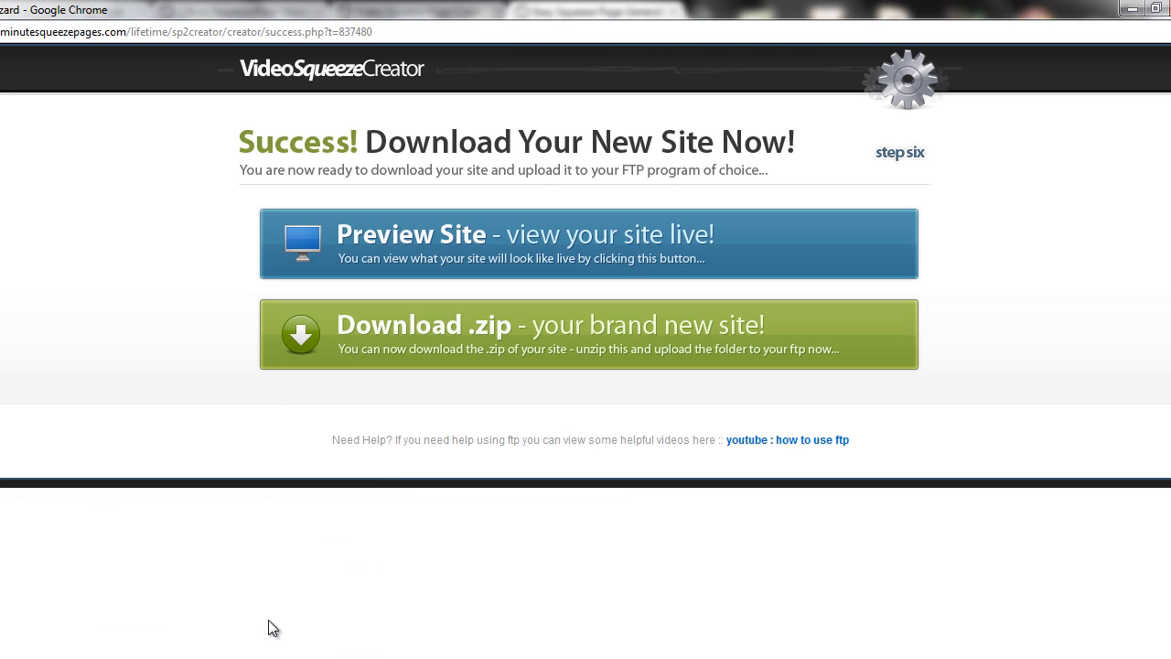
left_click(490, 324)
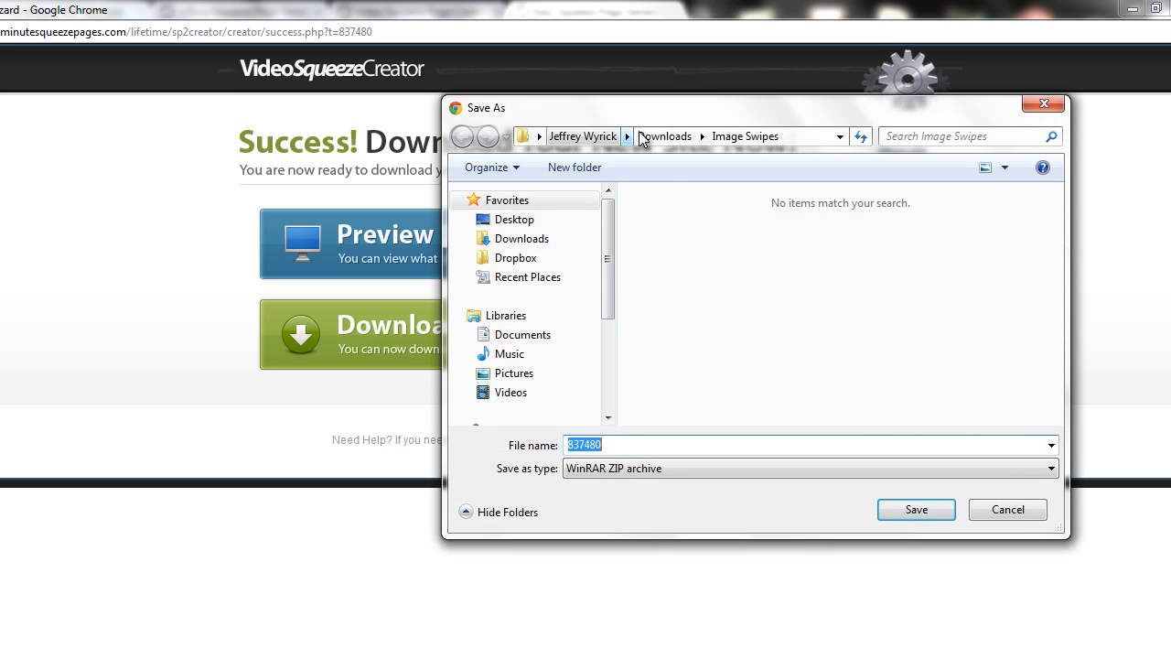
left_click(668, 136)
double_click(660, 216)
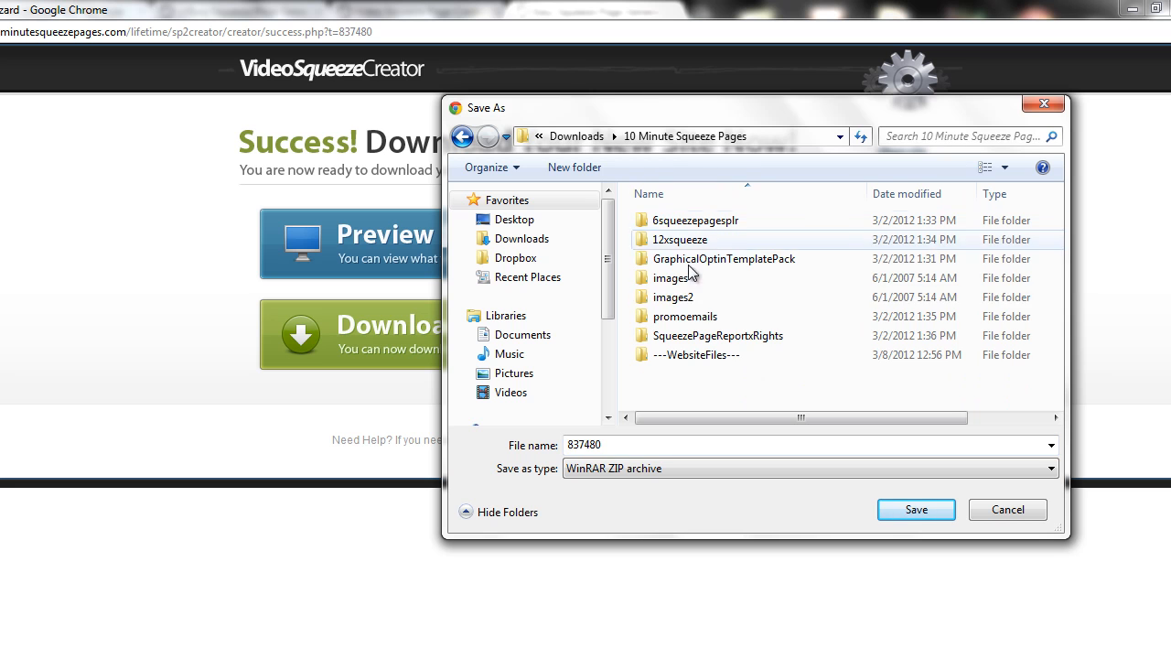
double_click(717, 356)
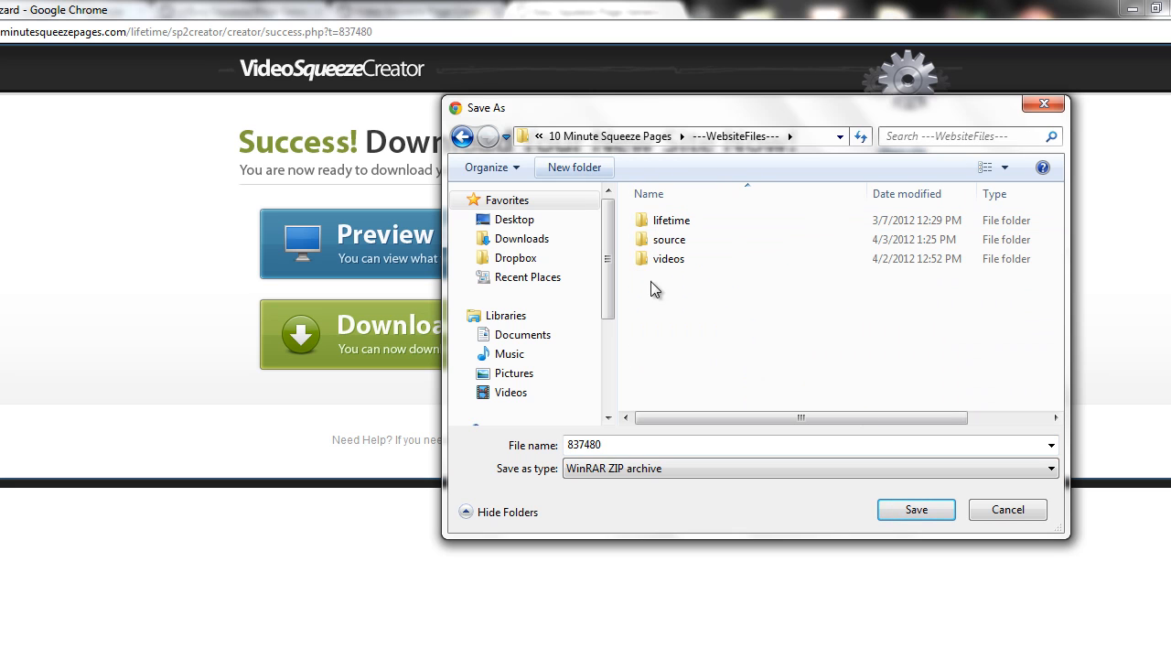
- Create a new folder named demos in ---WebsiteFiles--- and open it
type("demos")
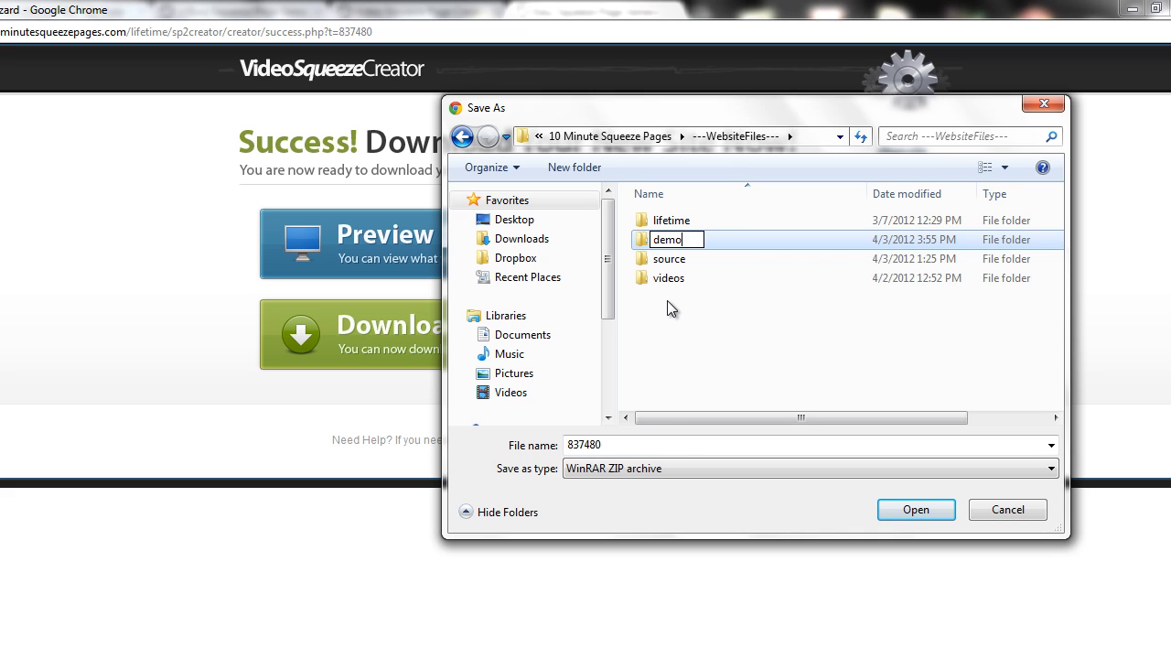
key("Return")
double_click(679, 220)
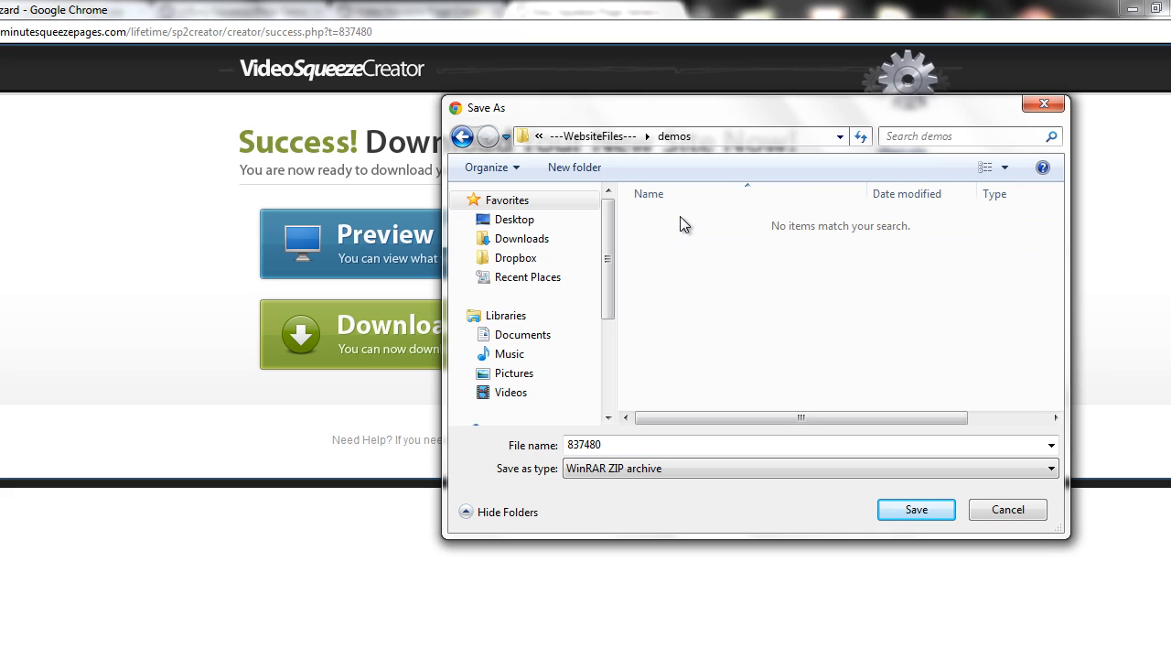
- Create a video-squeeze-pages folder inside demos and save the site's ZIP archive in it
left_click(568, 168)
type("video-s")
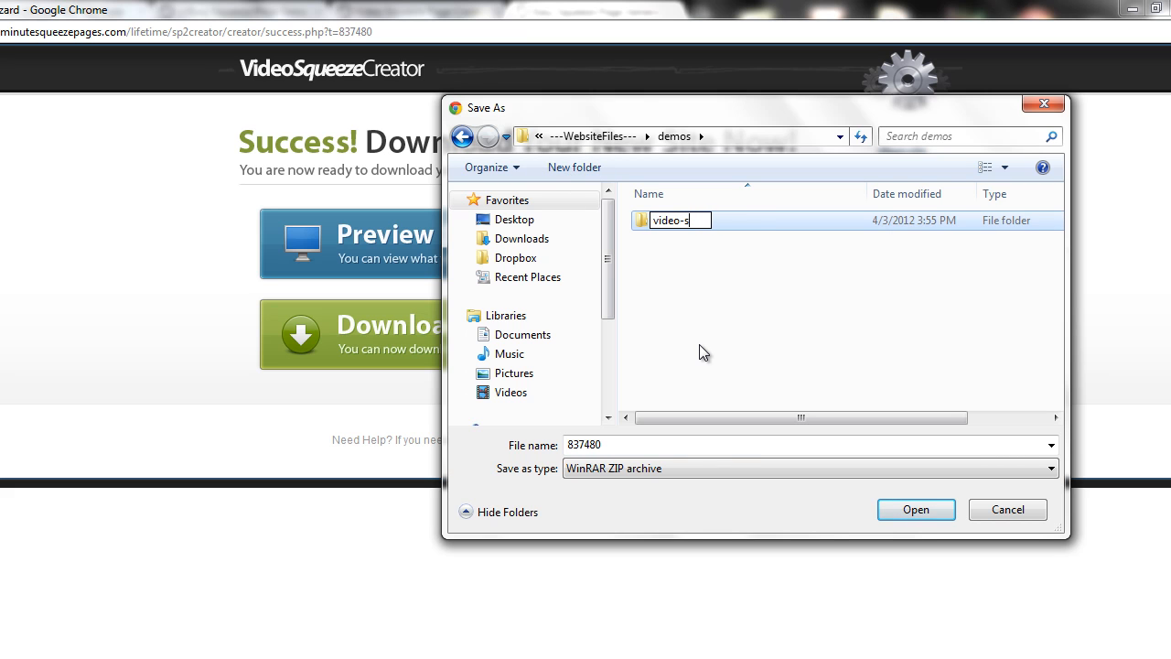
type("queeze-pages")
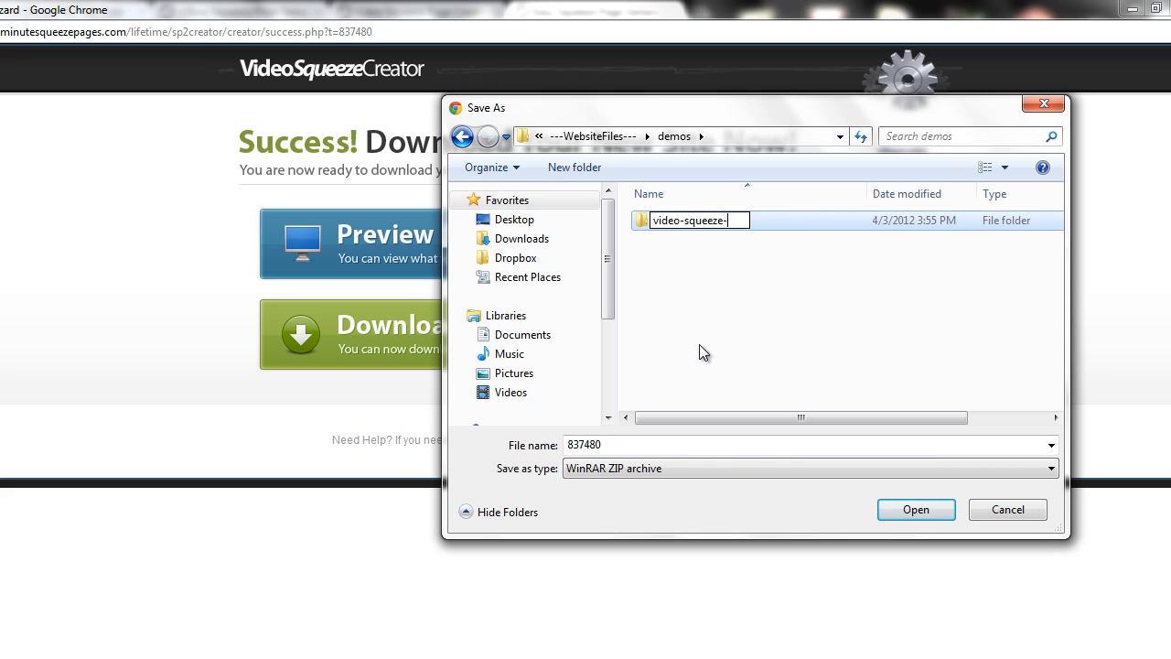
key("Return")
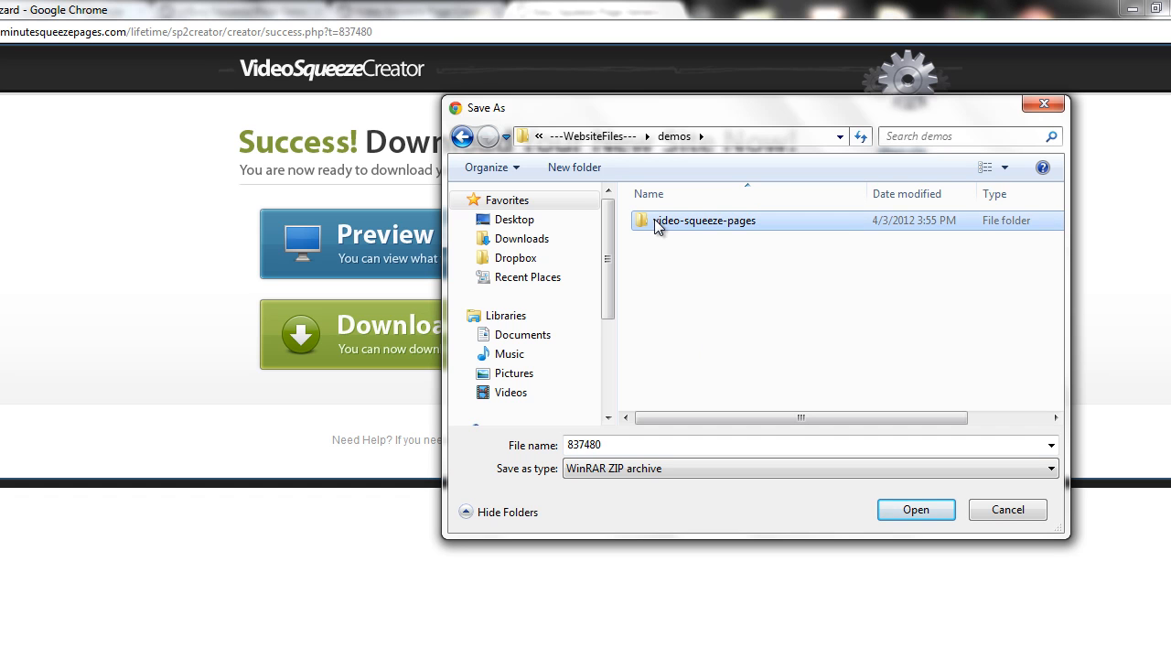
double_click(654, 220)
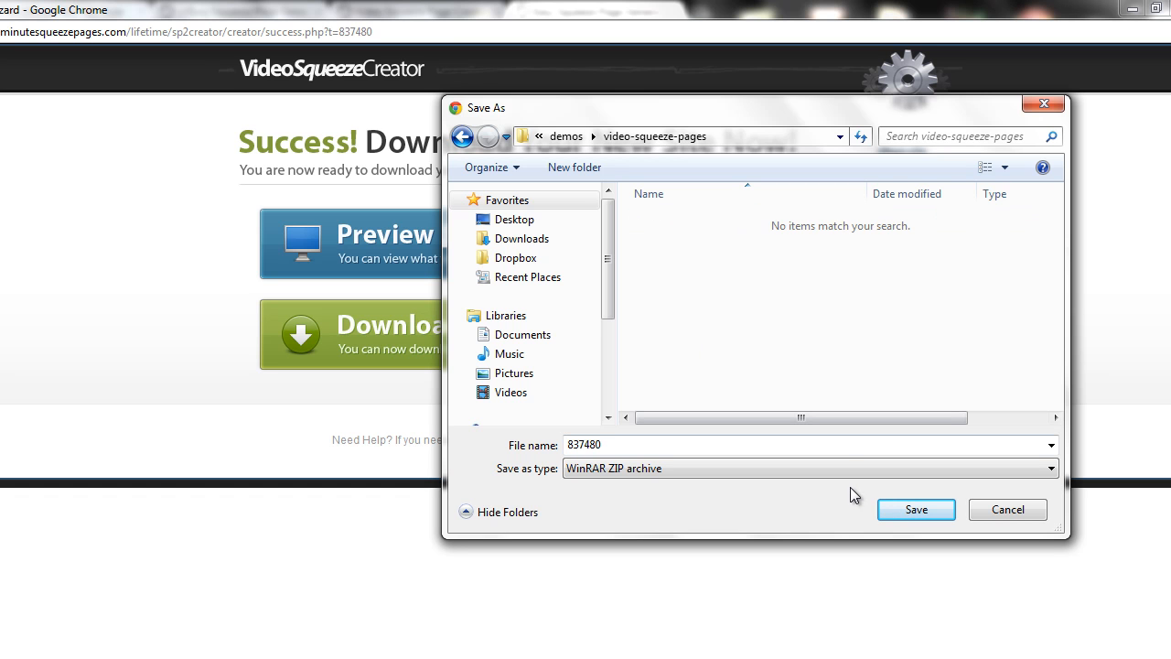
left_click(894, 510)
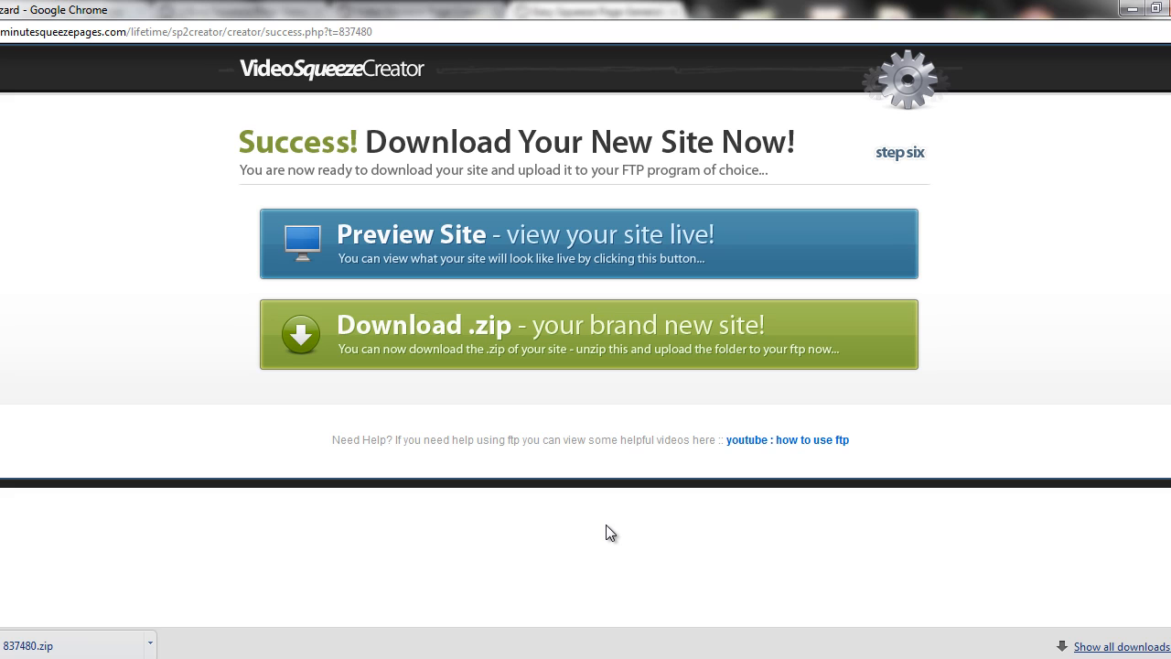